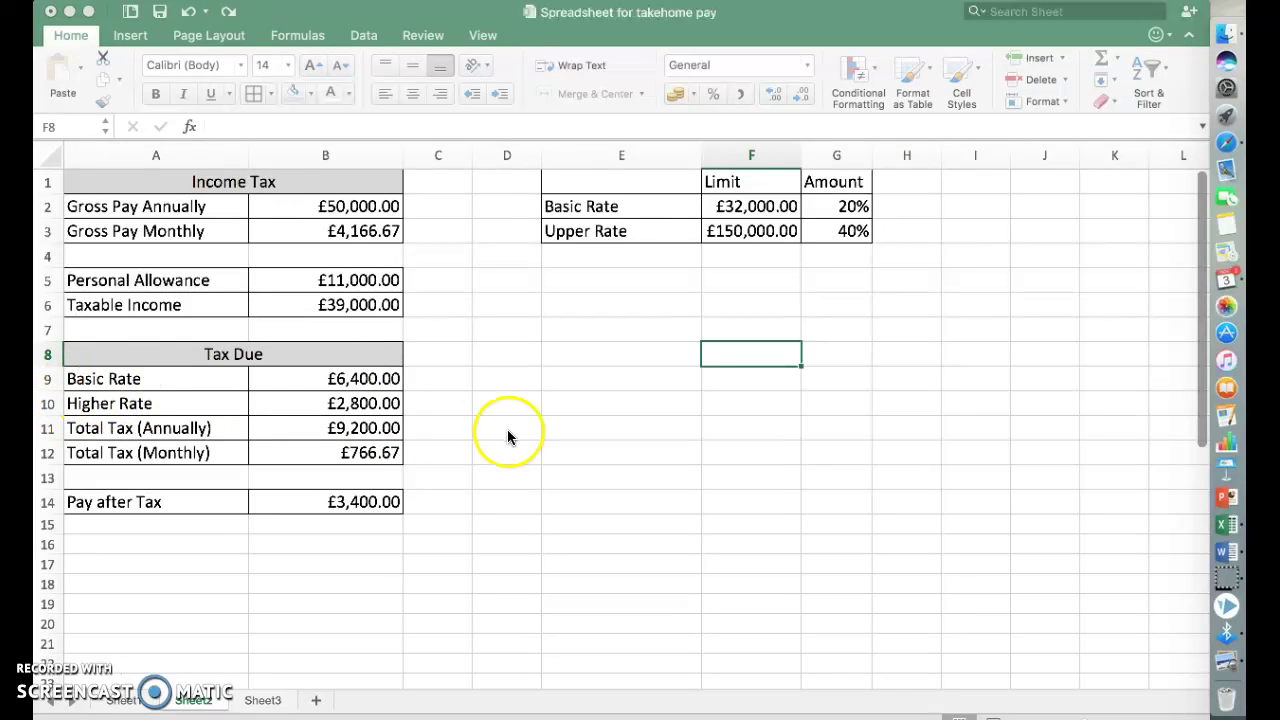
# Clear the Basic Rate and Higher Rate tax formulas in cells B9:B10 of the Tax Due table.
pyautogui.click(360, 385)
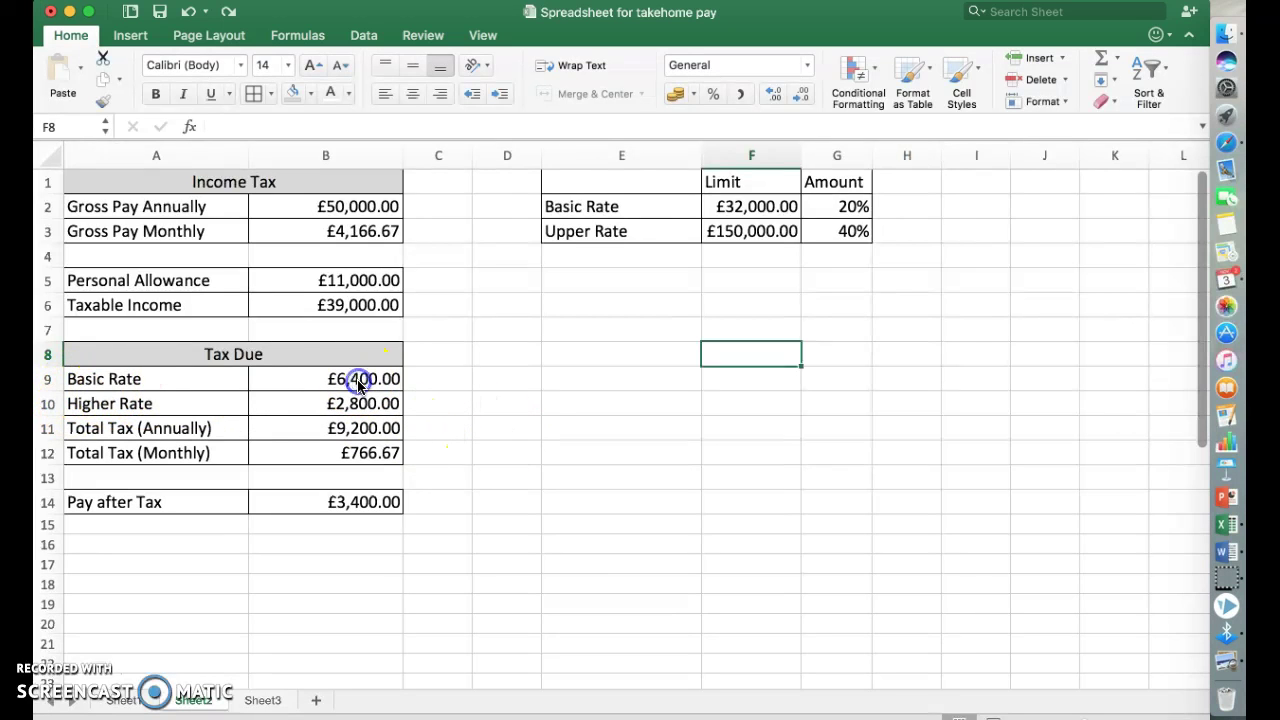
pyautogui.moveTo(360, 385); pyautogui.dragTo(357, 403)
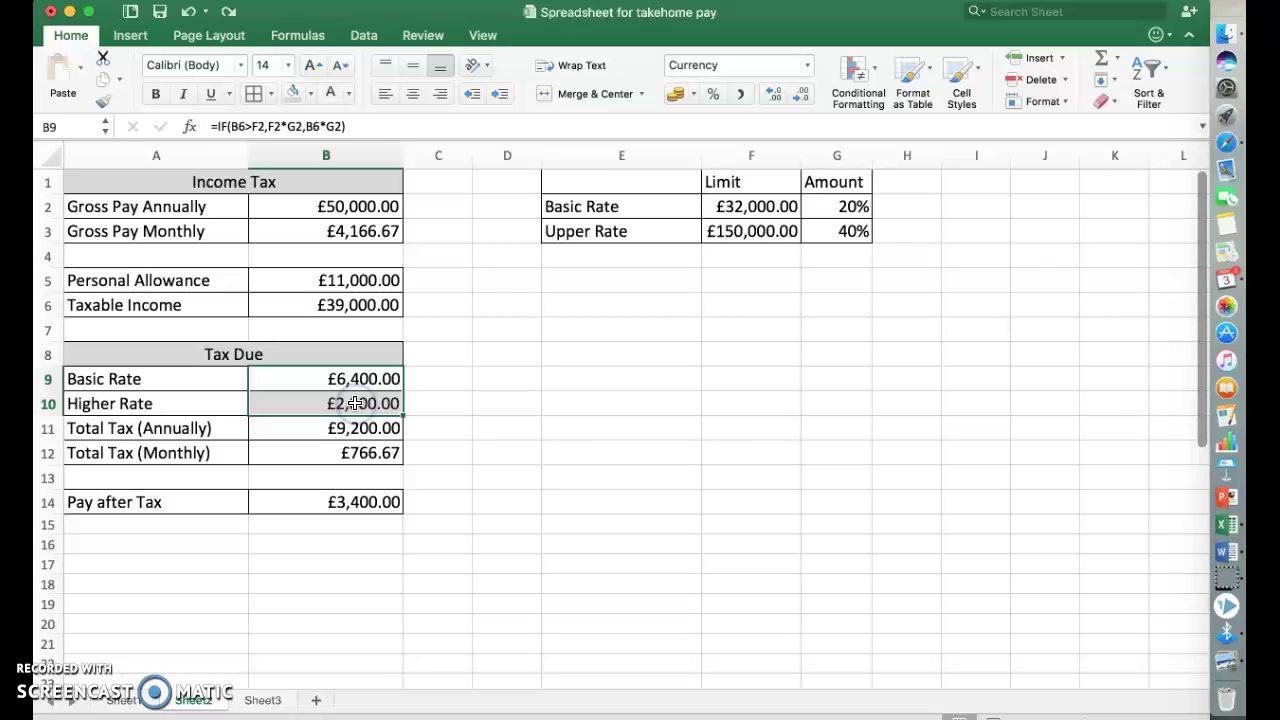
pyautogui.press('Delete')
pyautogui.click(477, 392)
pyautogui.click(330, 381)
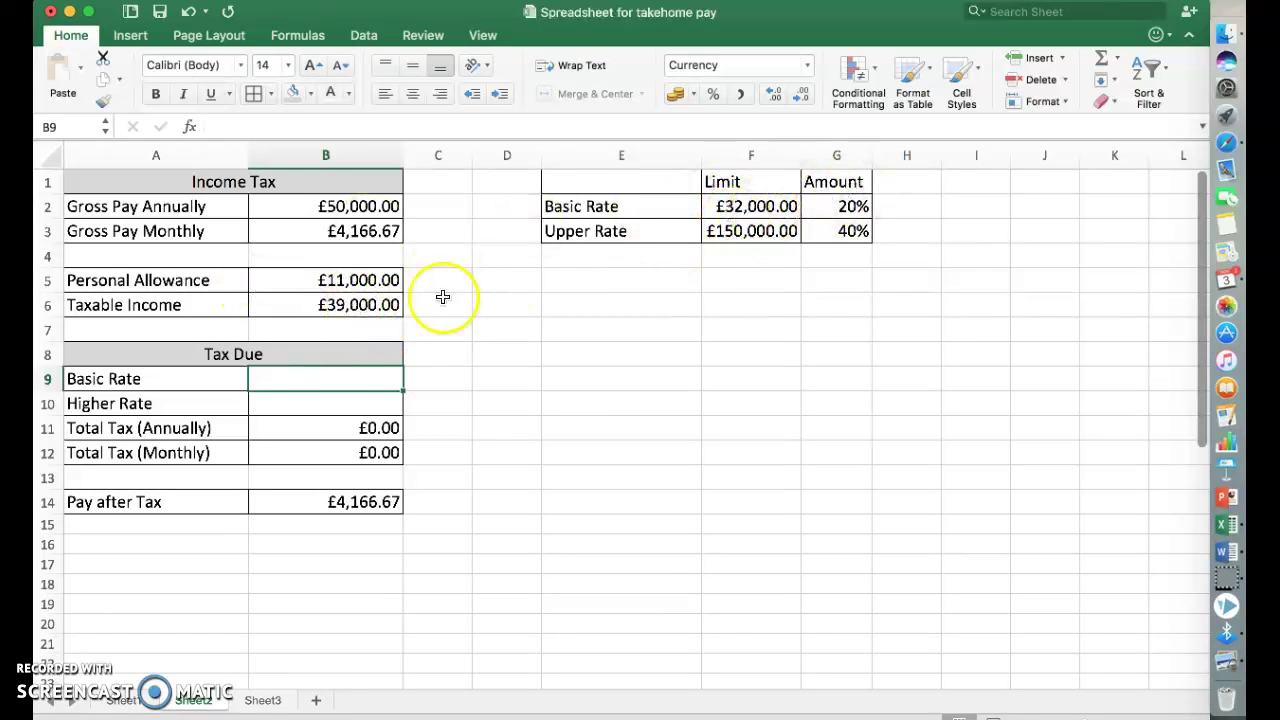
# Examine the Taxable Income cell, the Basic Rate limit and the Basic Rate and Higher Rate cells under Tax Due.
pyautogui.click(352, 307)
pyautogui.scroll(-1, 352, 307)
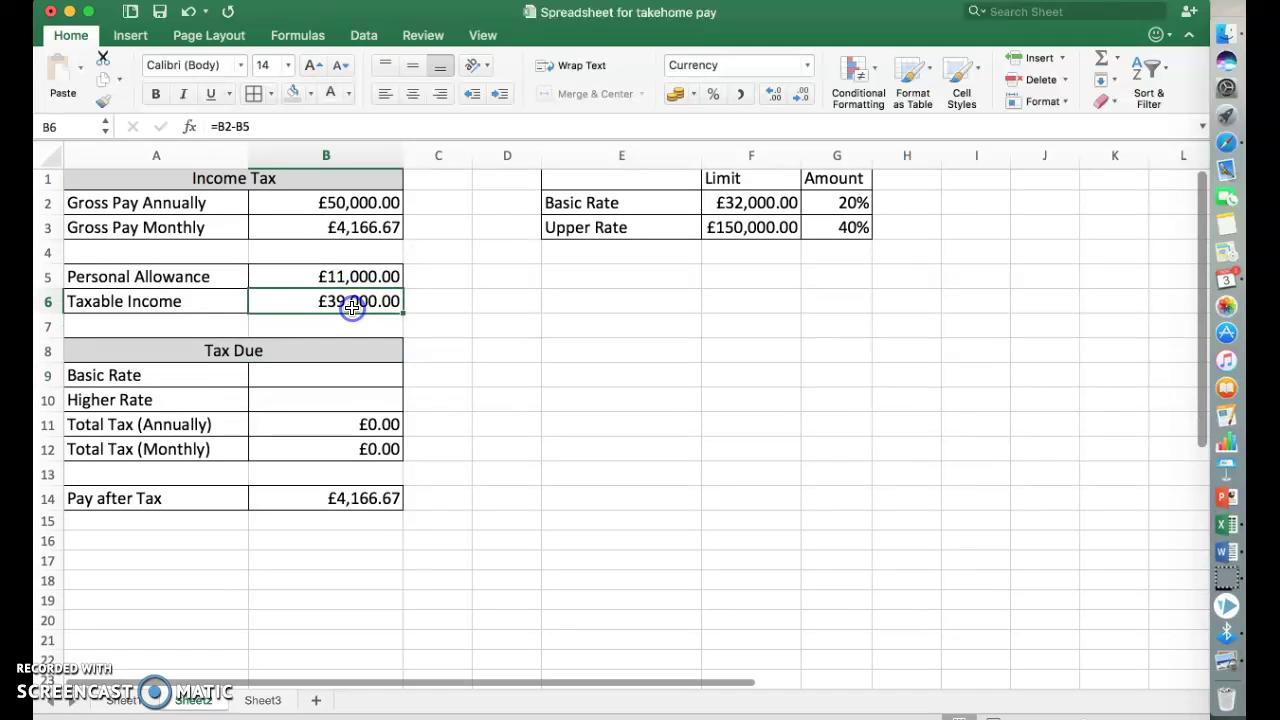
pyautogui.click(748, 204)
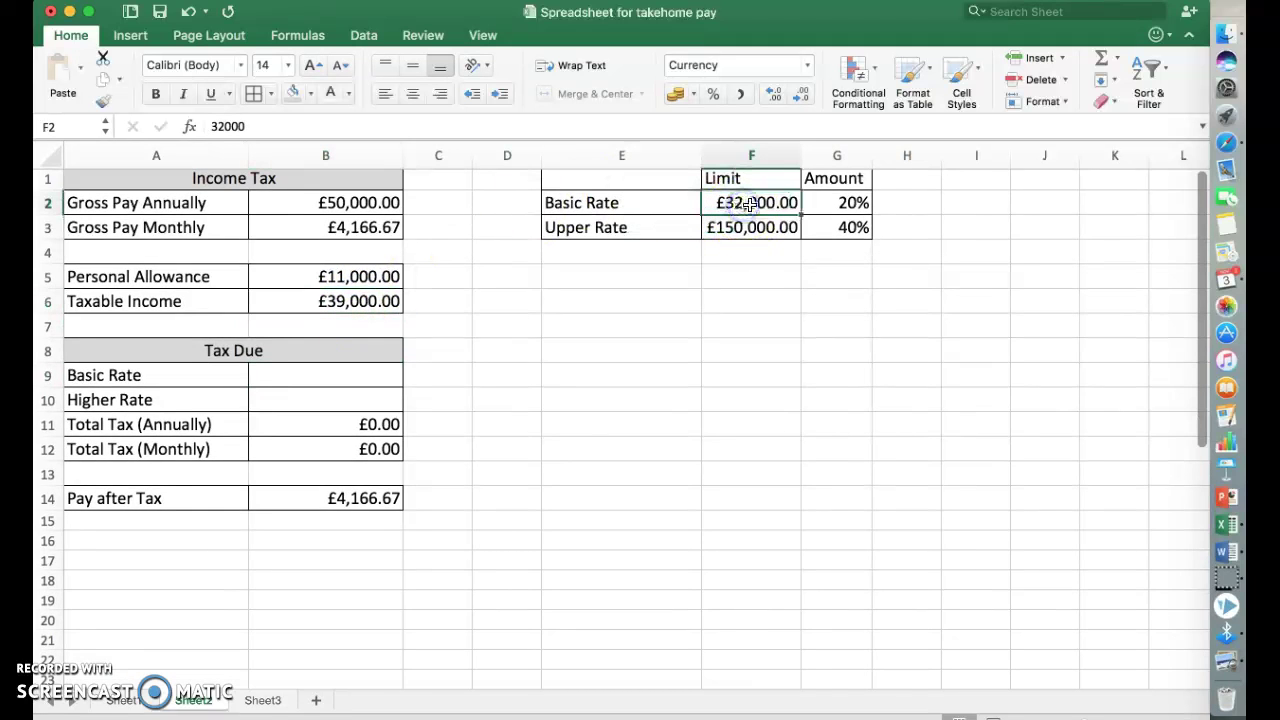
pyautogui.click(308, 371)
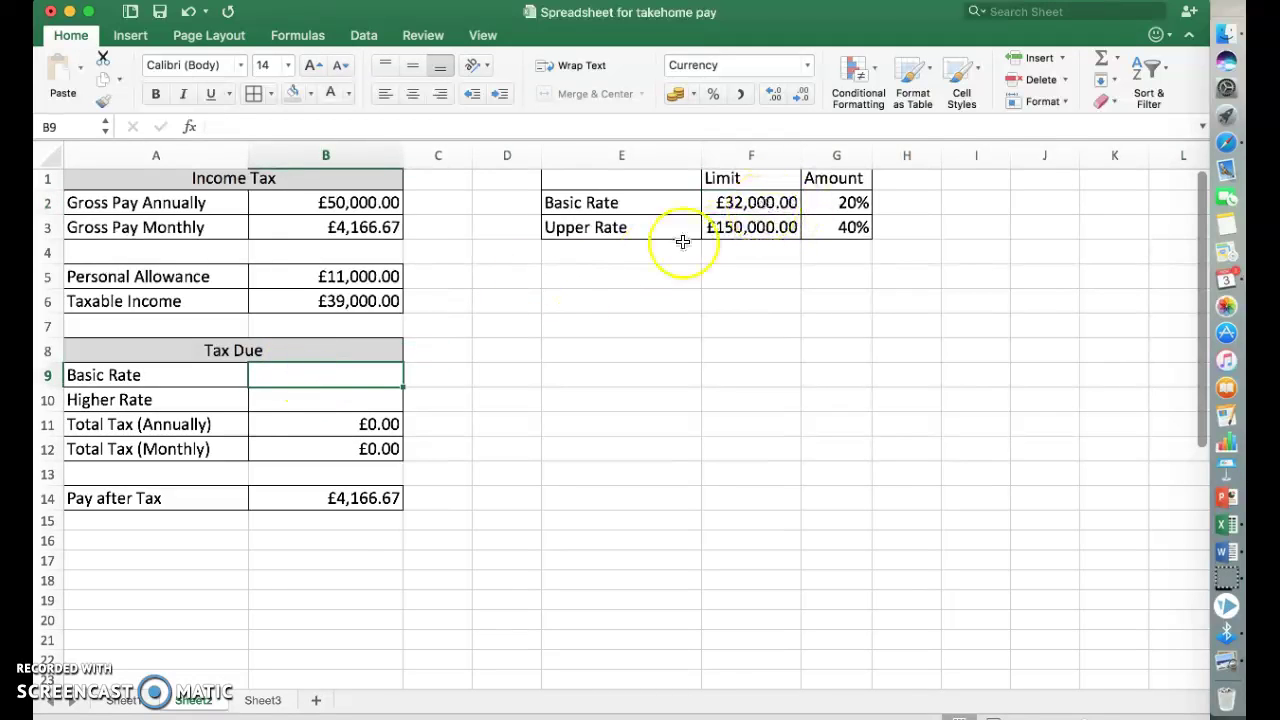
pyautogui.click(331, 405)
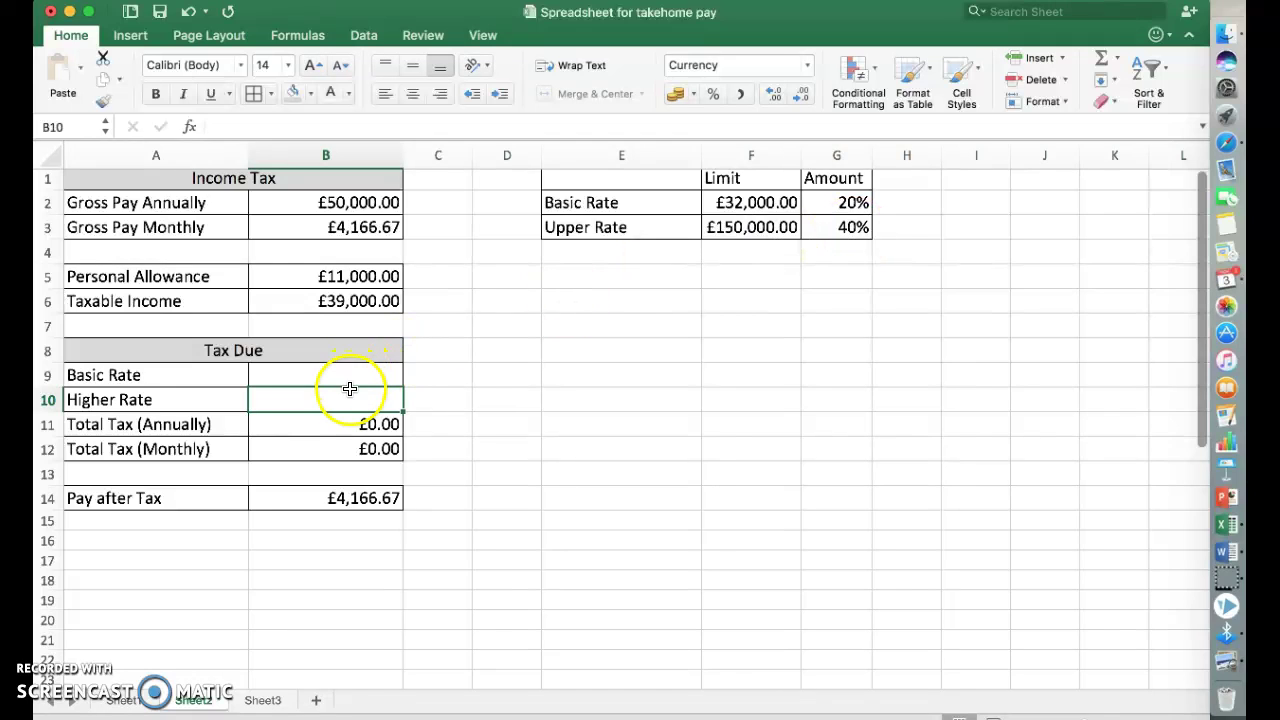
pyautogui.click(383, 374)
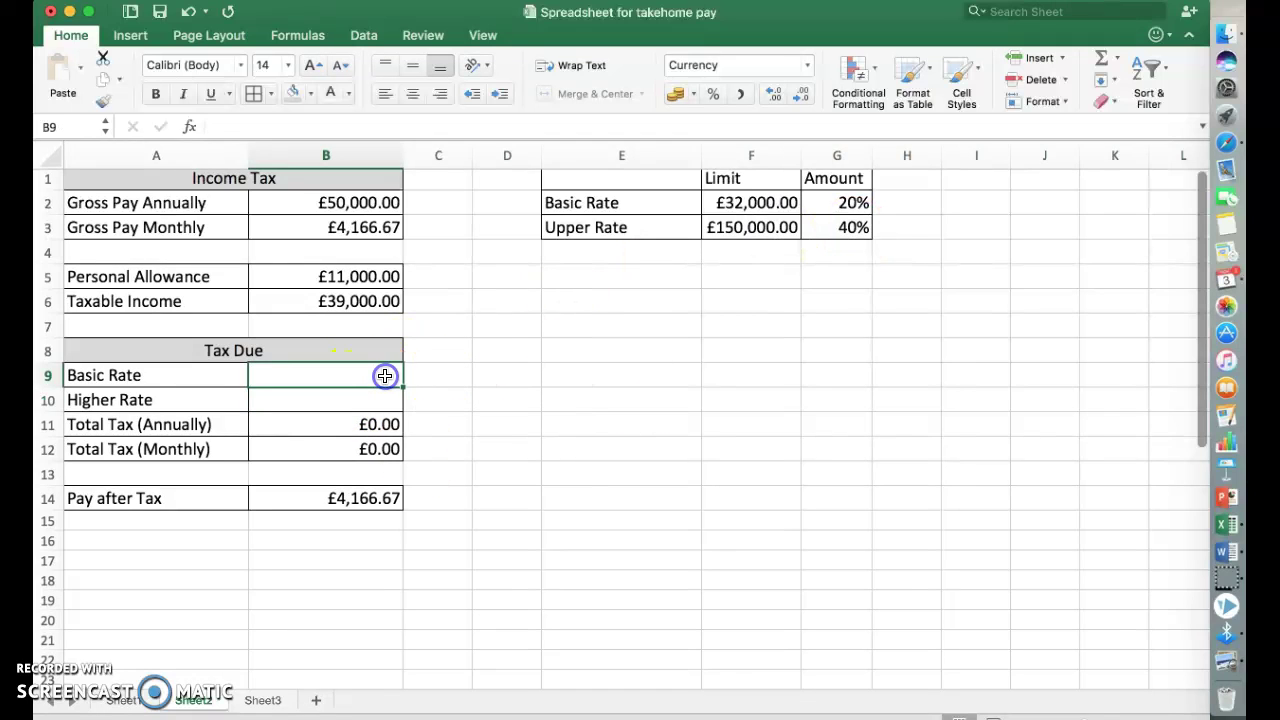
pyautogui.click(371, 397)
# Insert an IF function into the Basic Rate tax cell B9 with the Formula Builder.
pyautogui.click(367, 375)
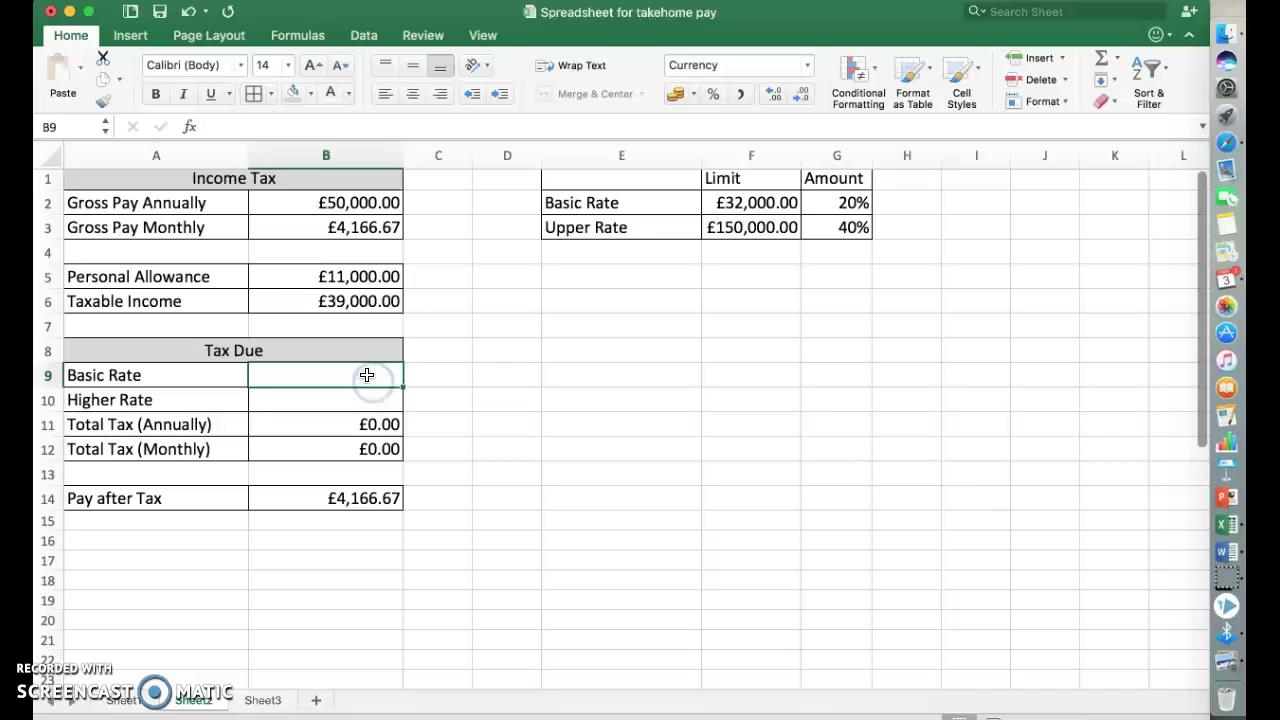
pyautogui.click(190, 131)
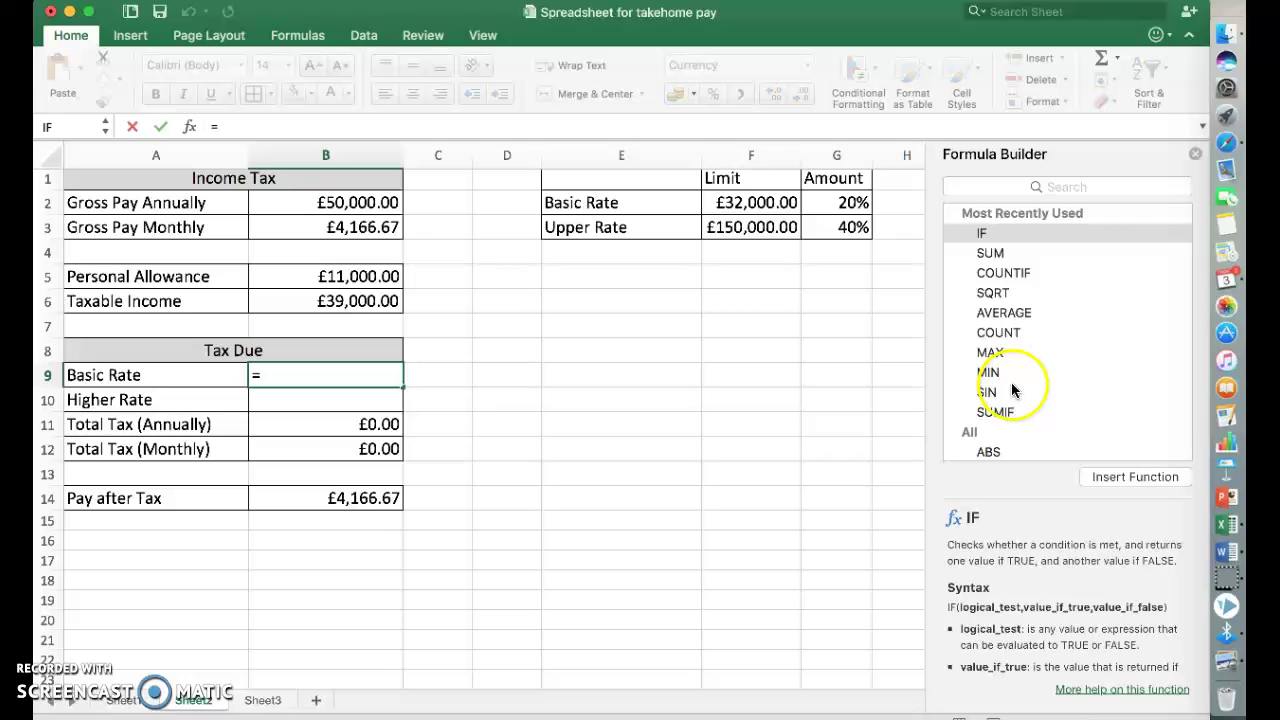
pyautogui.click(1088, 188)
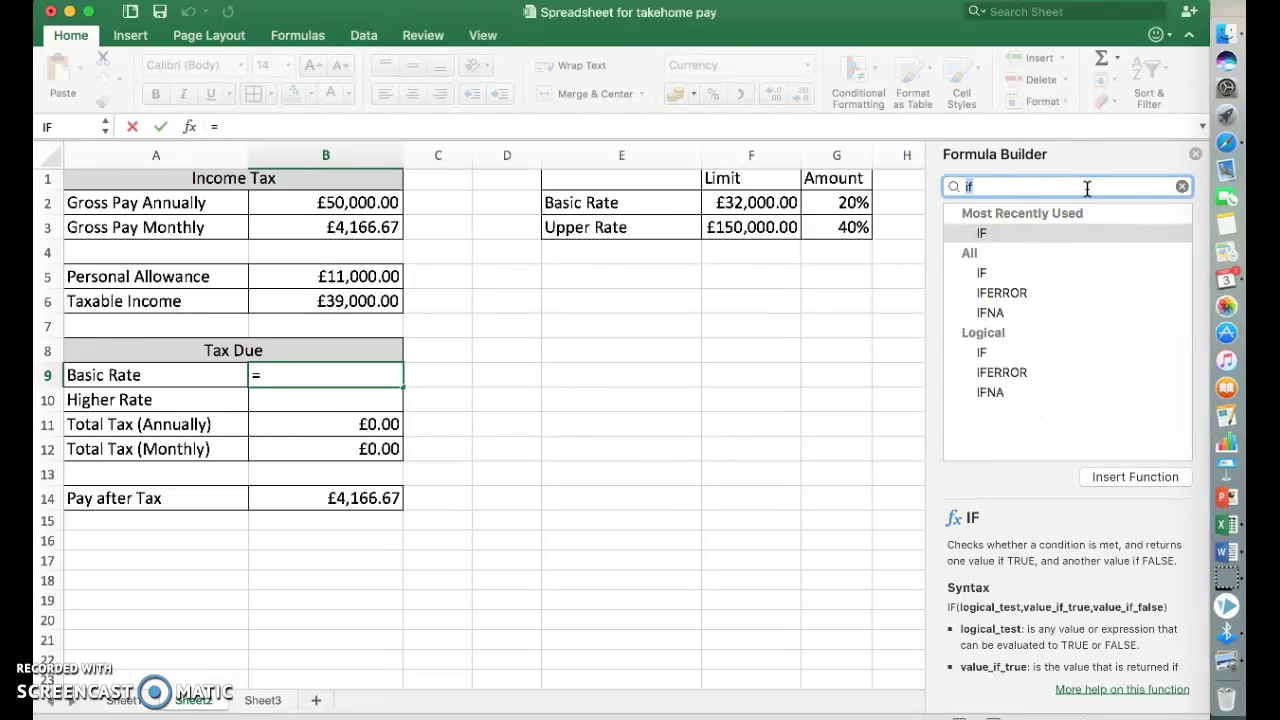
pyautogui.click(1000, 275)
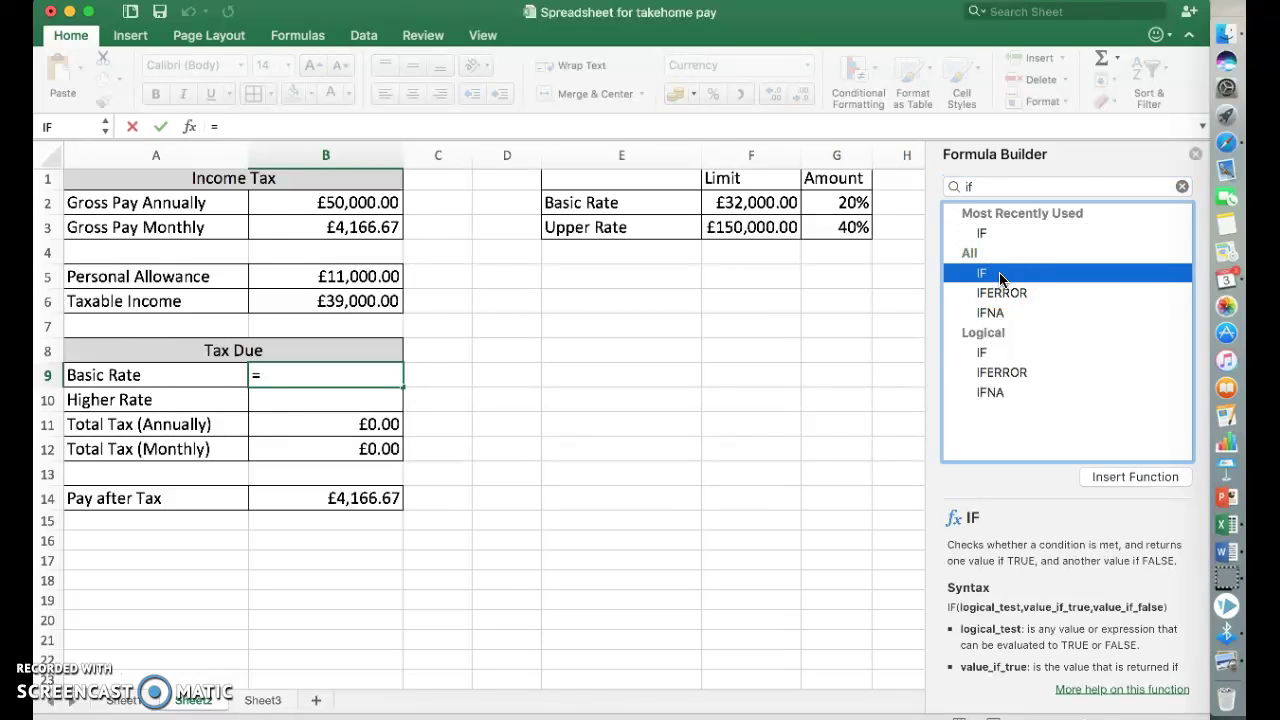
pyautogui.doubleClick(1000, 275)
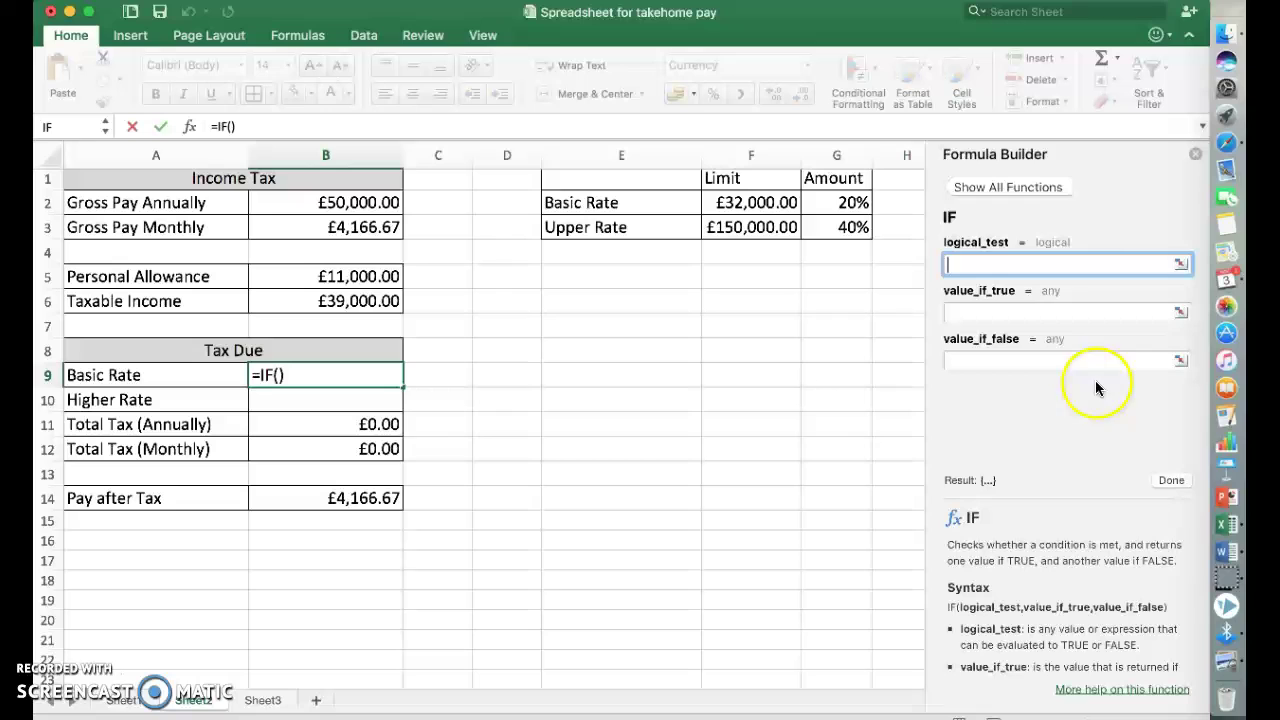
# Set the IF function's logical test to B6>F2, comparing taxable income with the Basic Rate limit.
pyautogui.click(1080, 254)
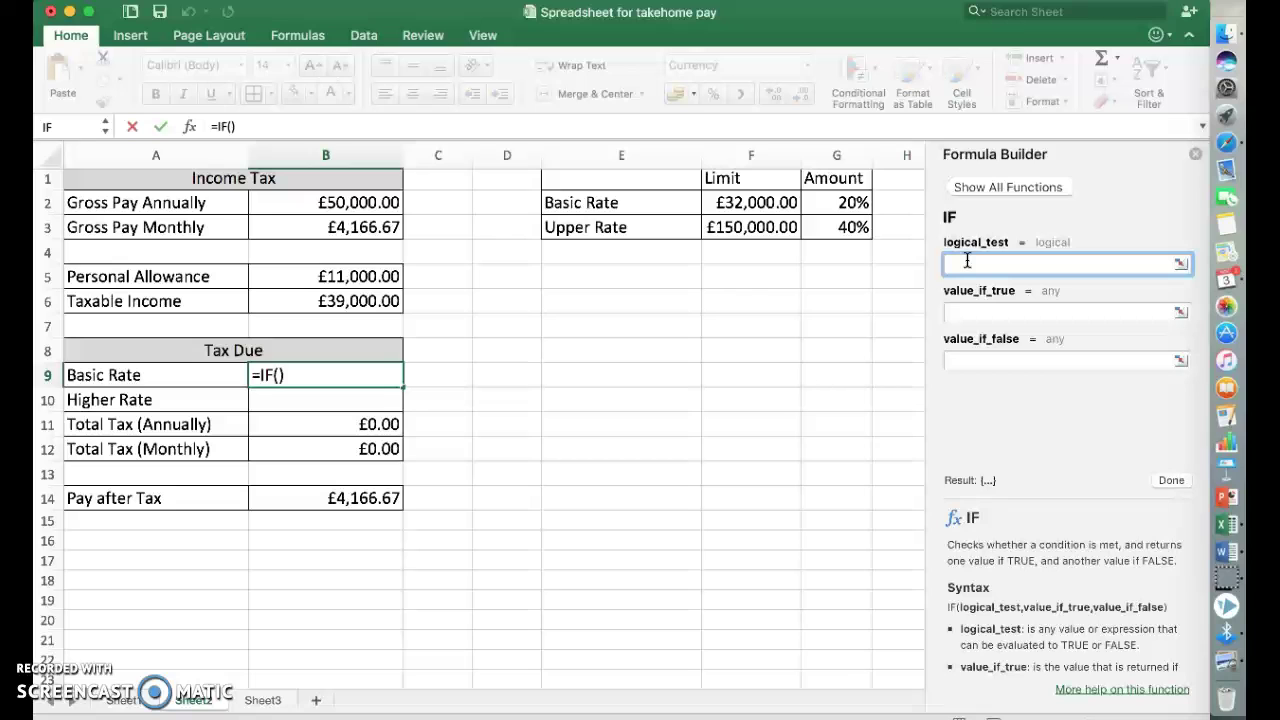
pyautogui.click(347, 304)
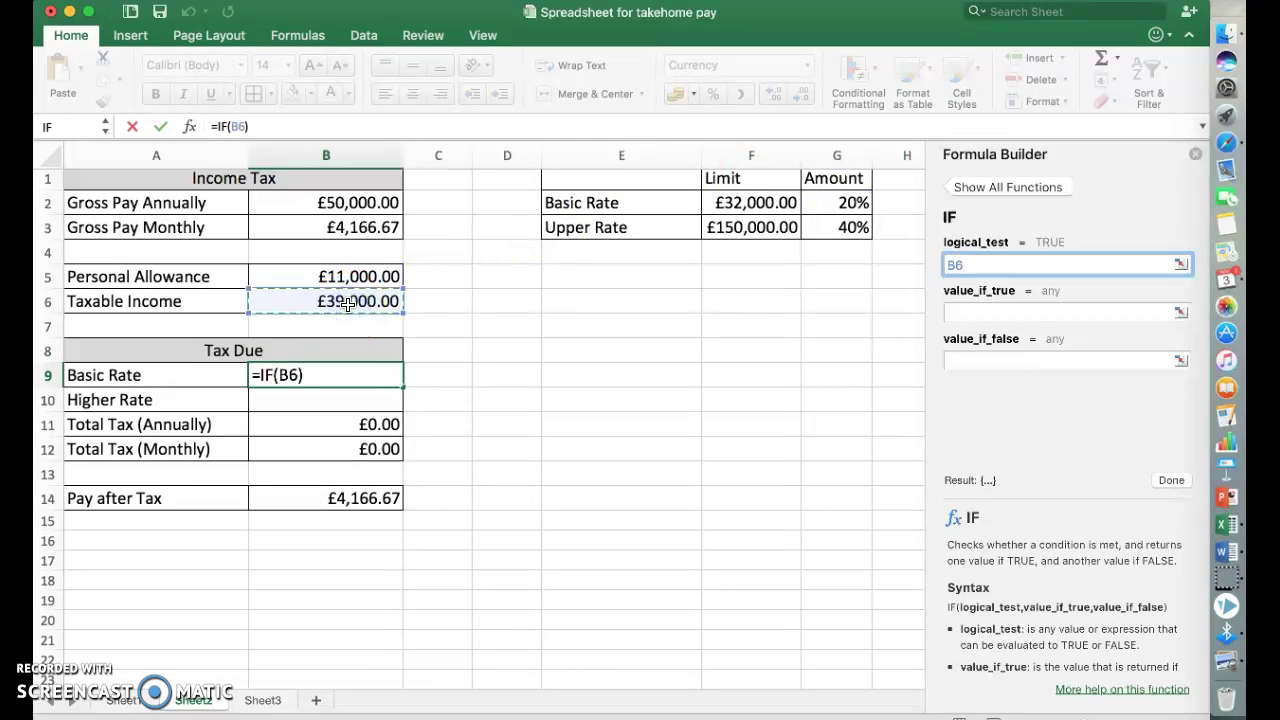
pyautogui.write('>')
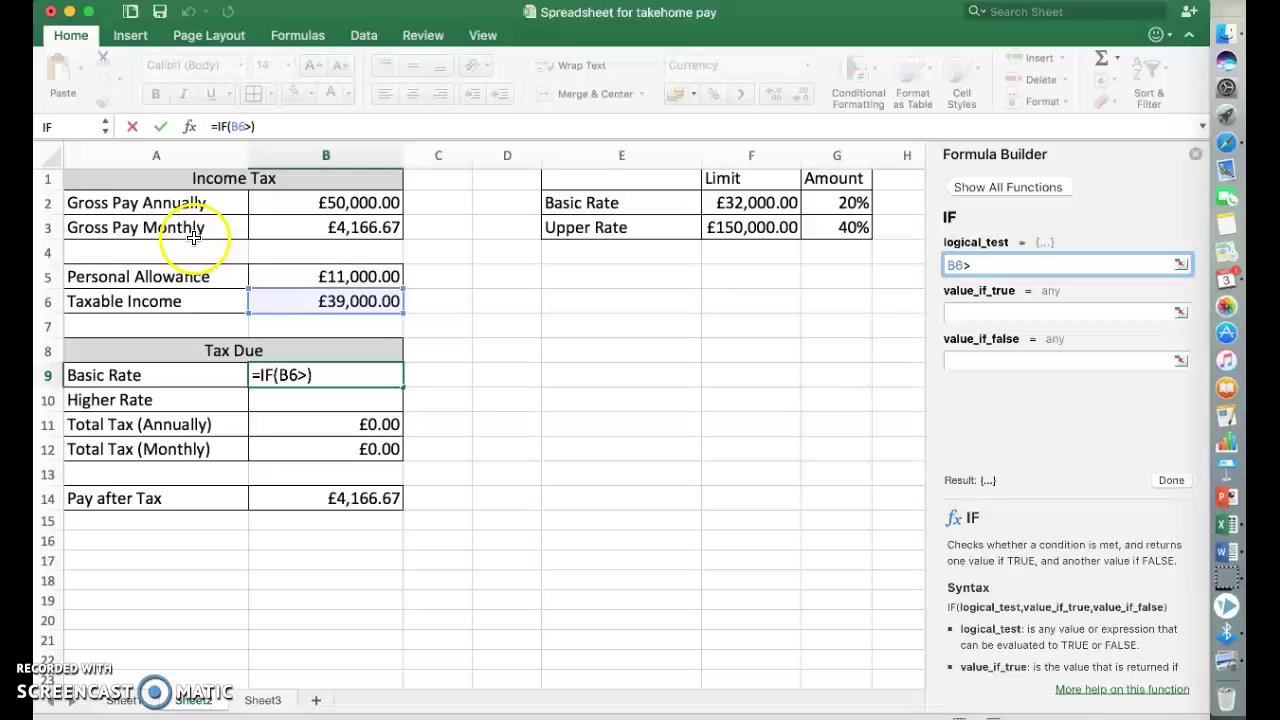
pyautogui.click(740, 204)
# Set the IF function's value if true to F2*G2, the Basic Rate limit multiplied by its percentage.
pyautogui.click(1025, 312)
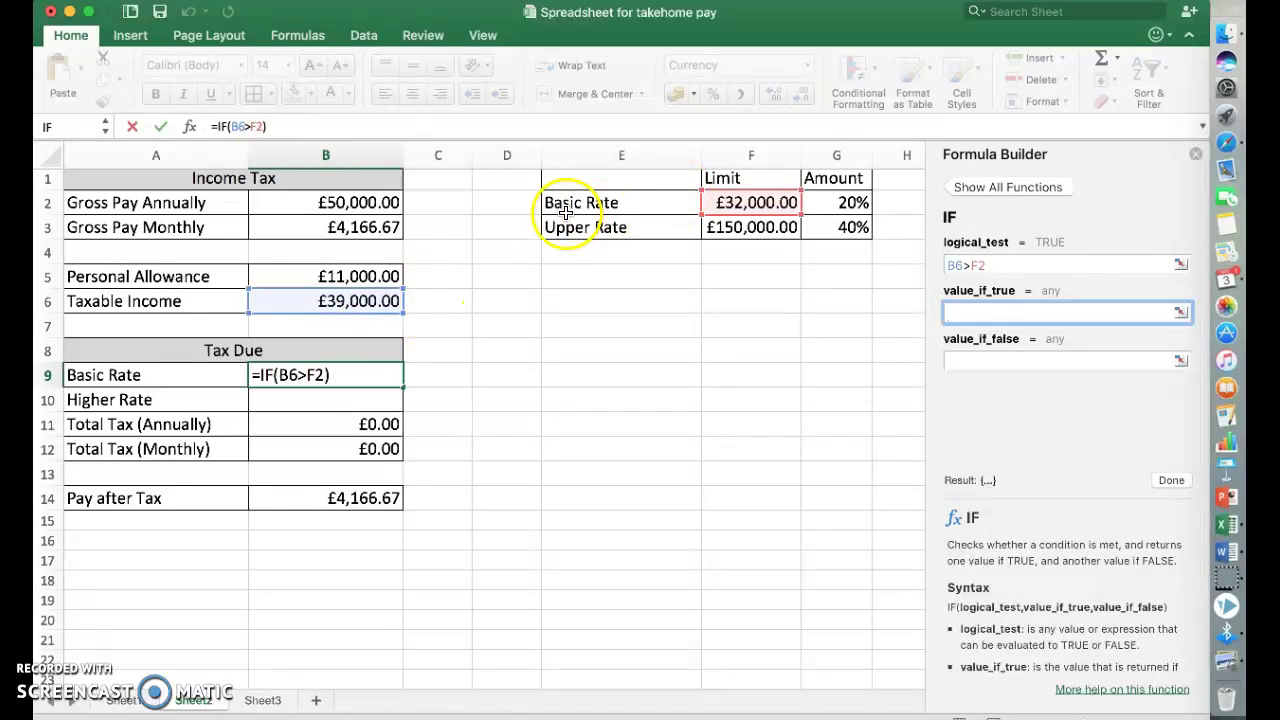
pyautogui.click(960, 313)
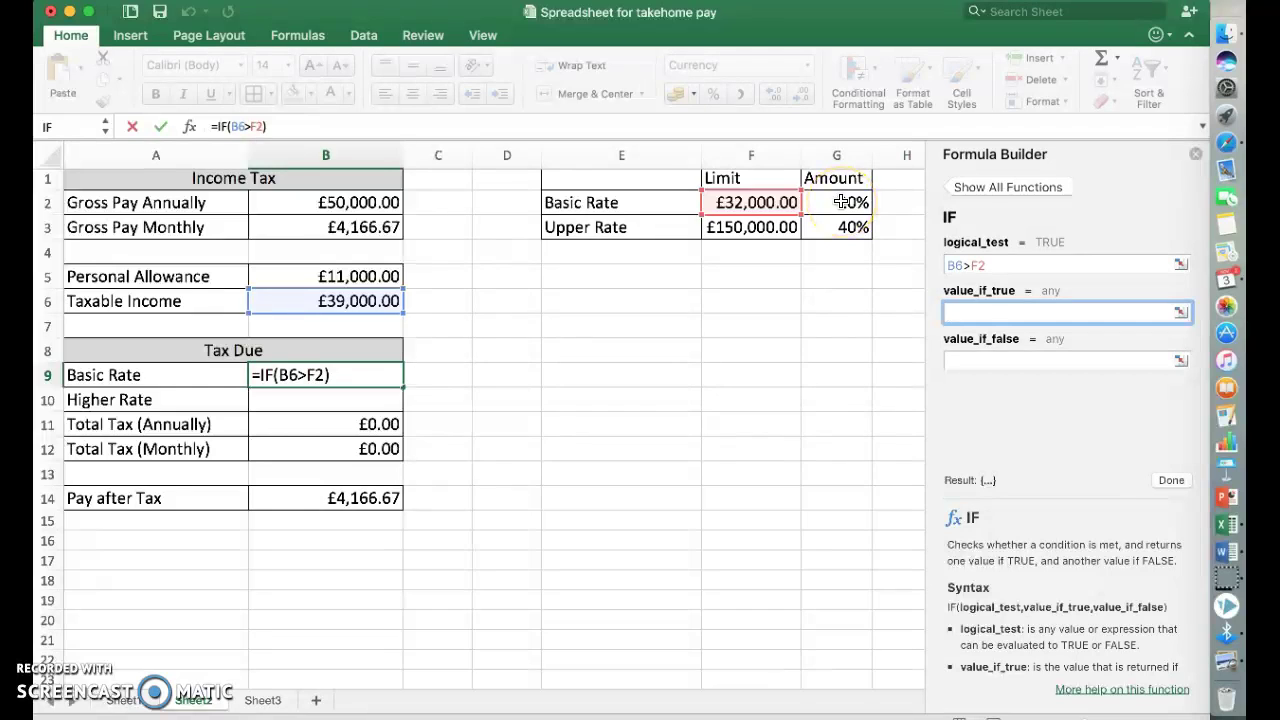
pyautogui.hscroll(1, 843, 202)
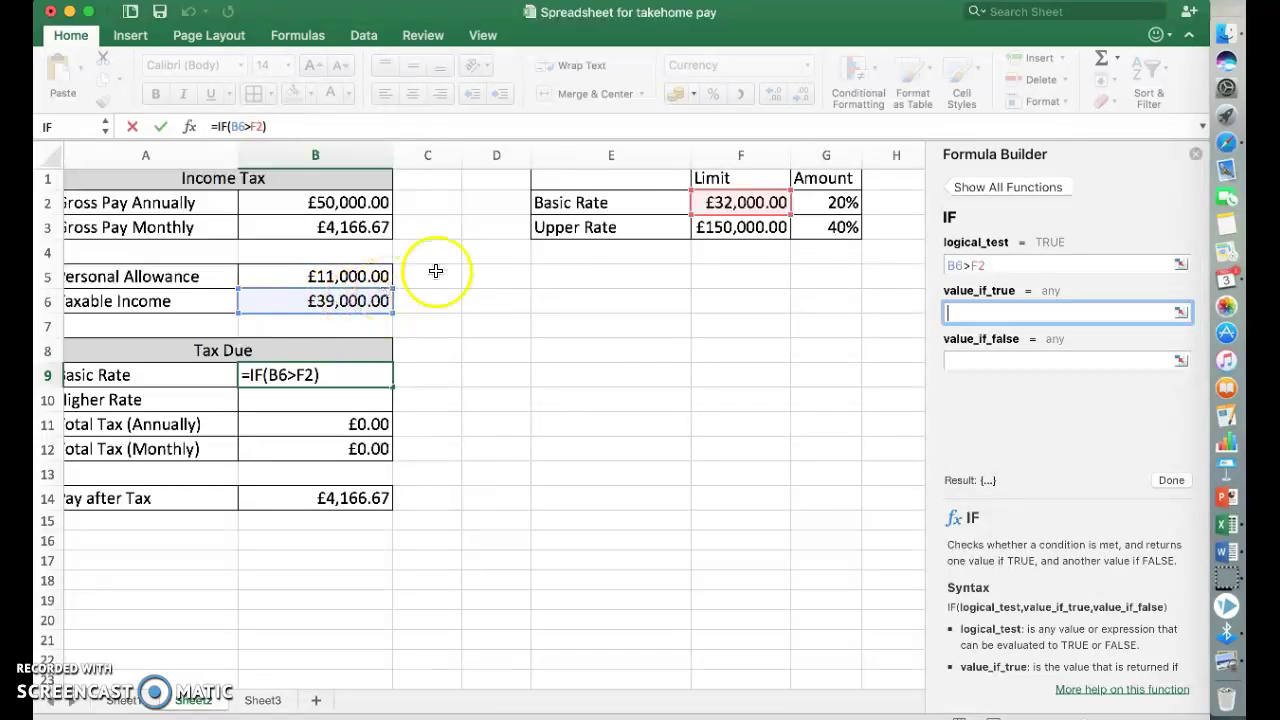
pyautogui.click(760, 204)
pyautogui.write('*')
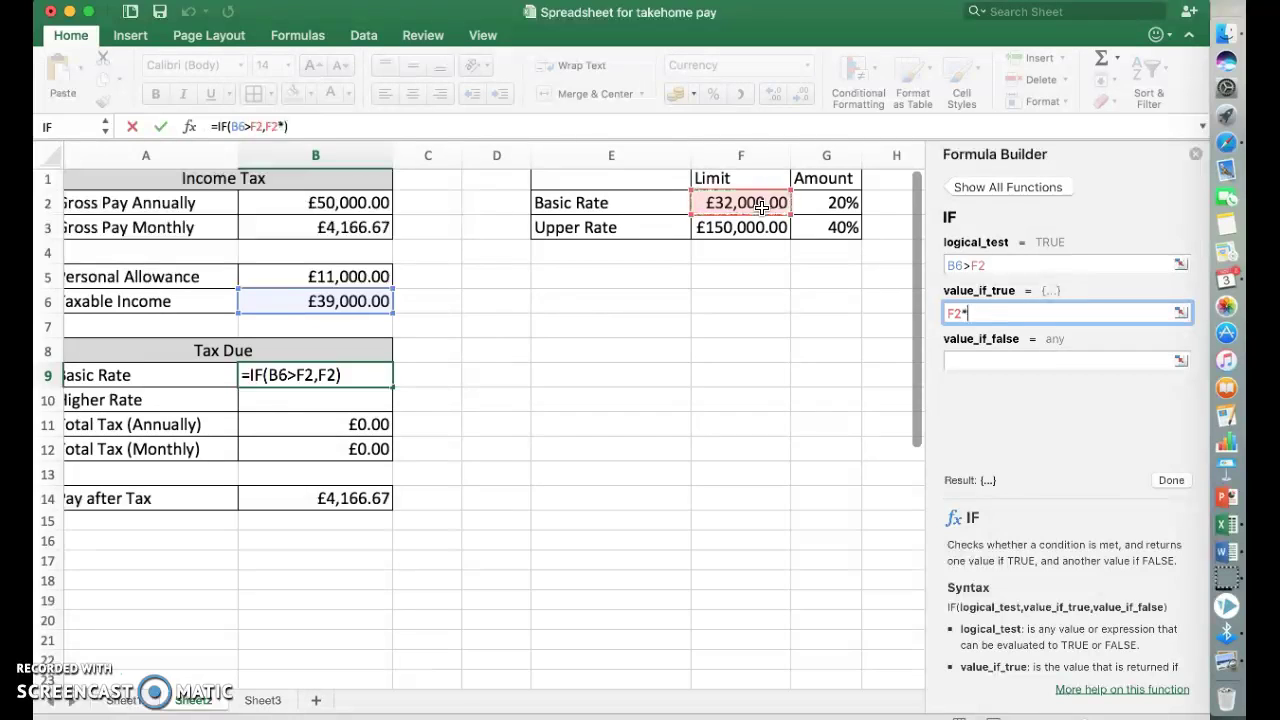
pyautogui.click(822, 203)
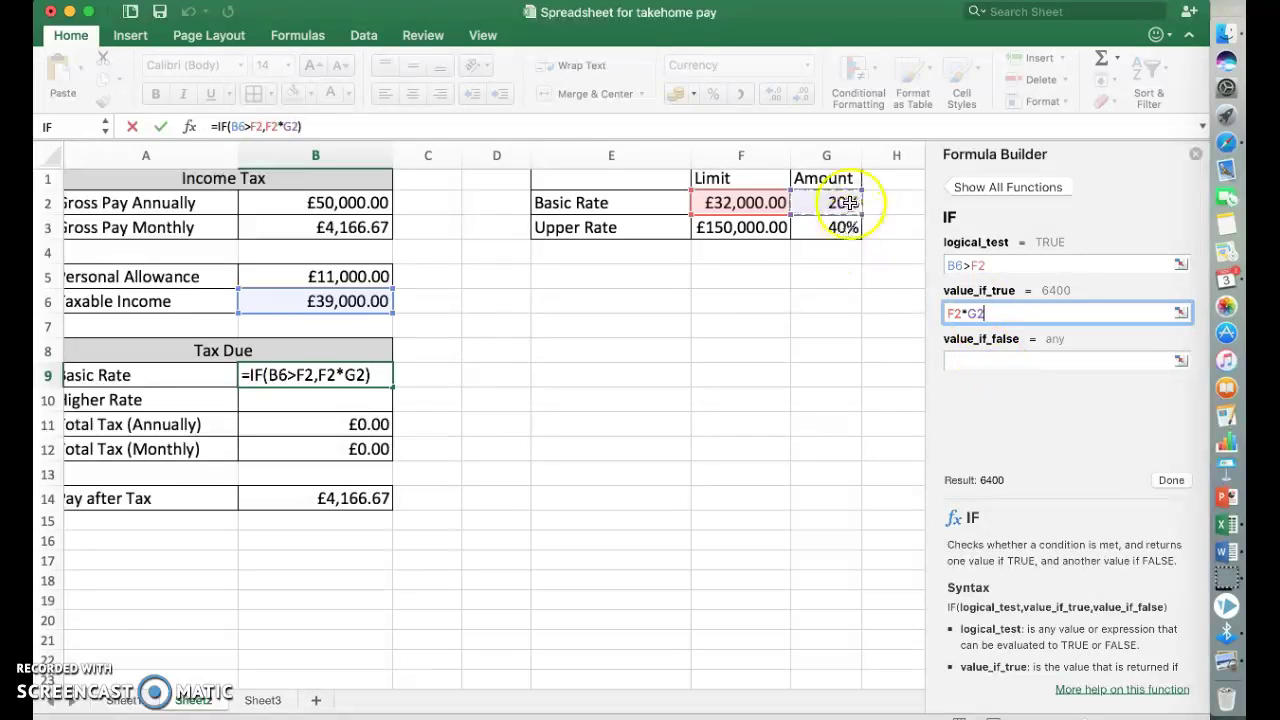
# Set the IF function's value if false to B6*G2 and finish the Basic Rate formula.
pyautogui.click(1020, 362)
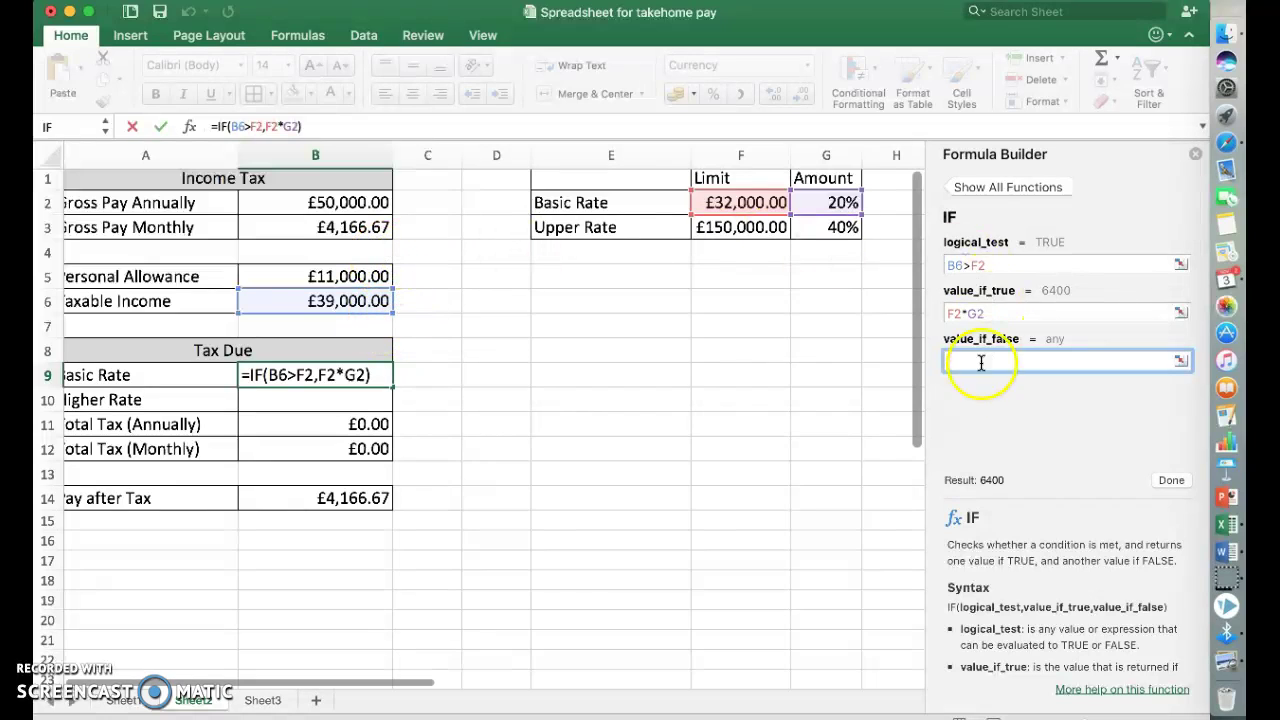
pyautogui.click(344, 302)
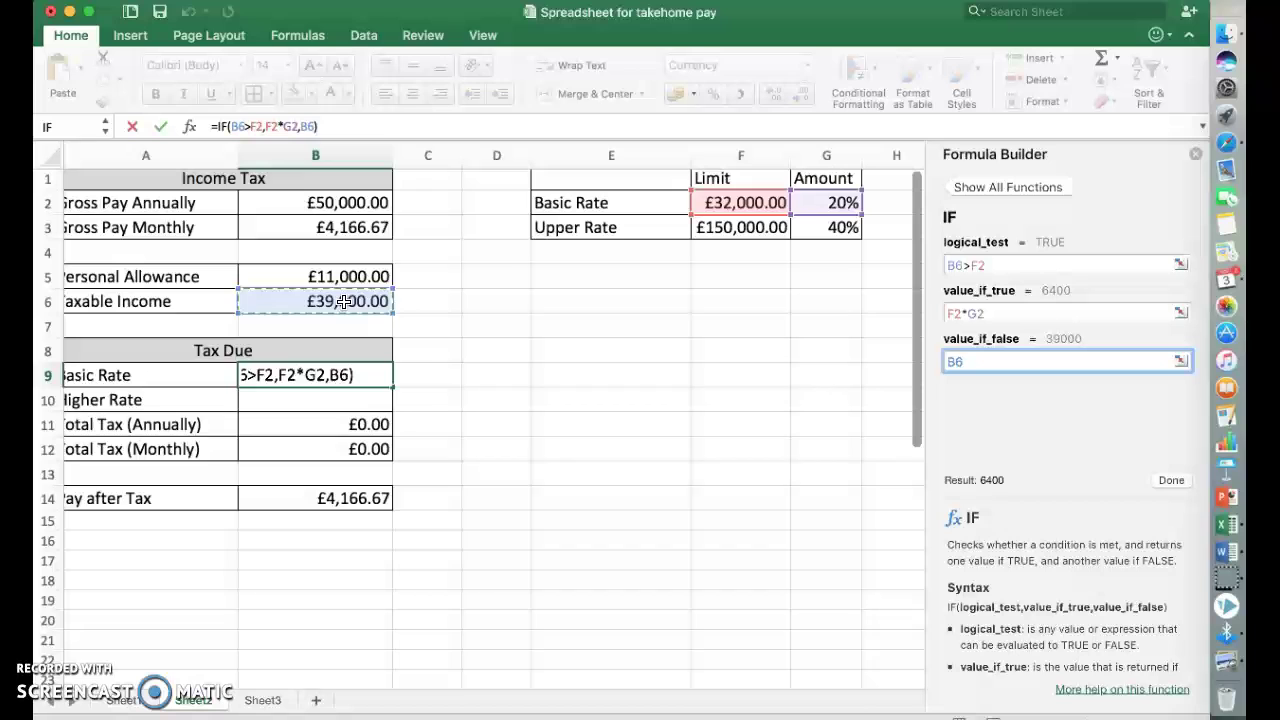
pyautogui.write('*')
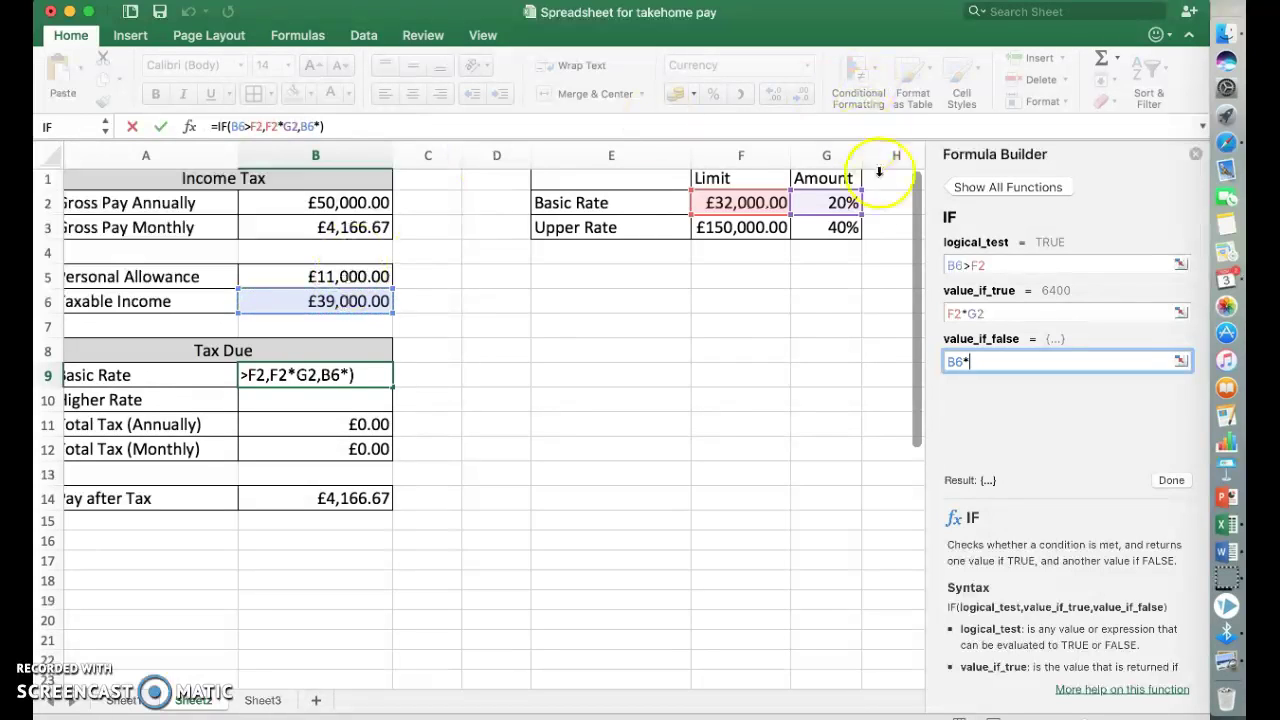
pyautogui.click(843, 204)
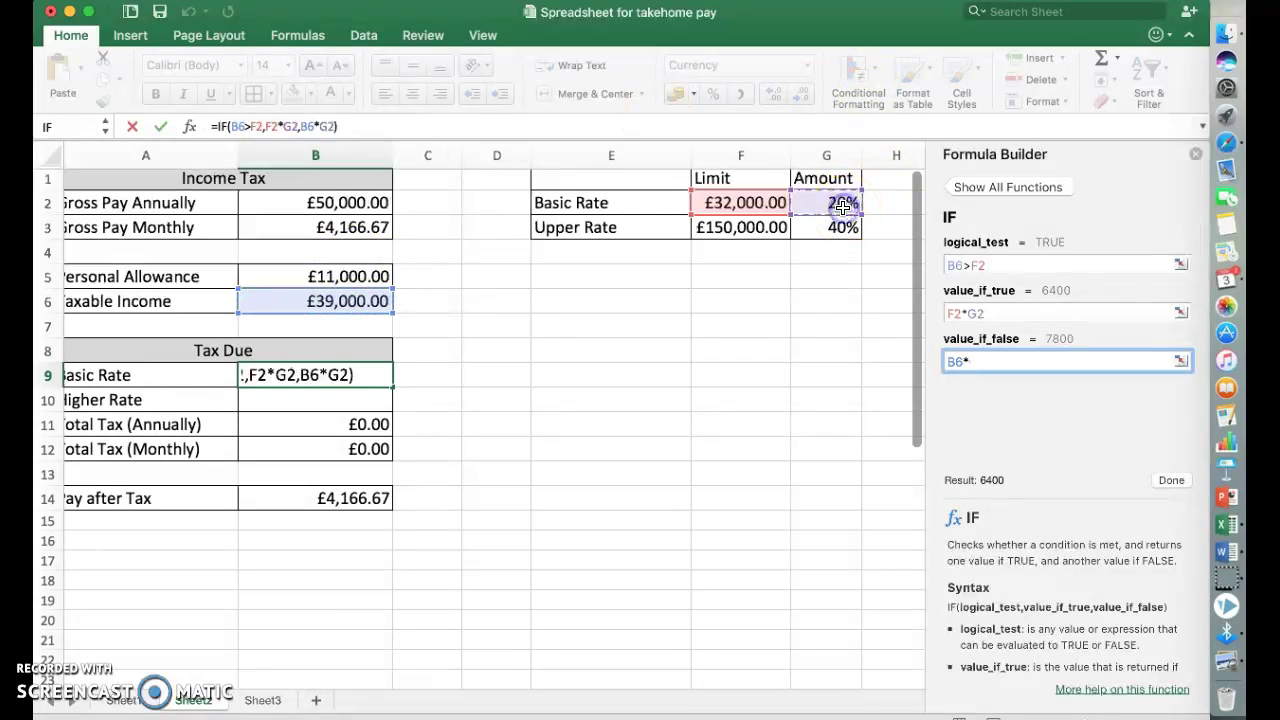
pyautogui.click(1172, 479)
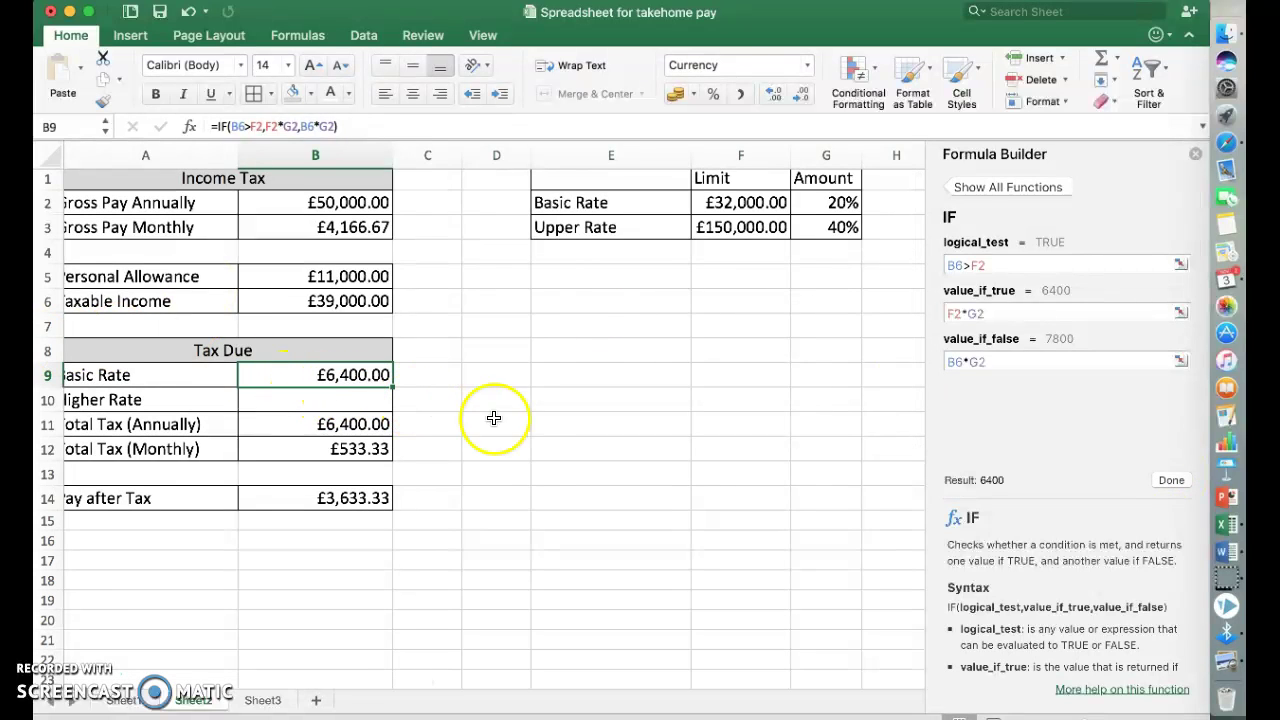
# Set the annual gross pay in B2 to 20000 and check the Basic Rate tax in B9.
pyautogui.click(340, 204)
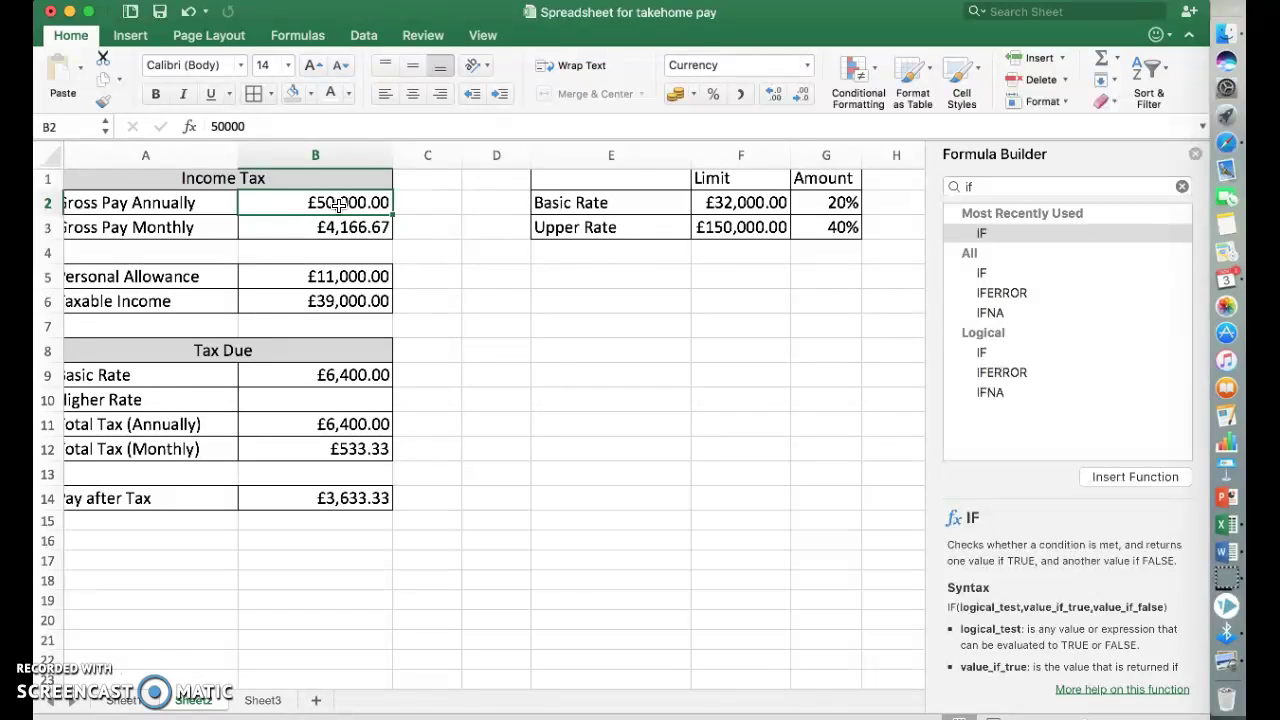
pyautogui.write('20')
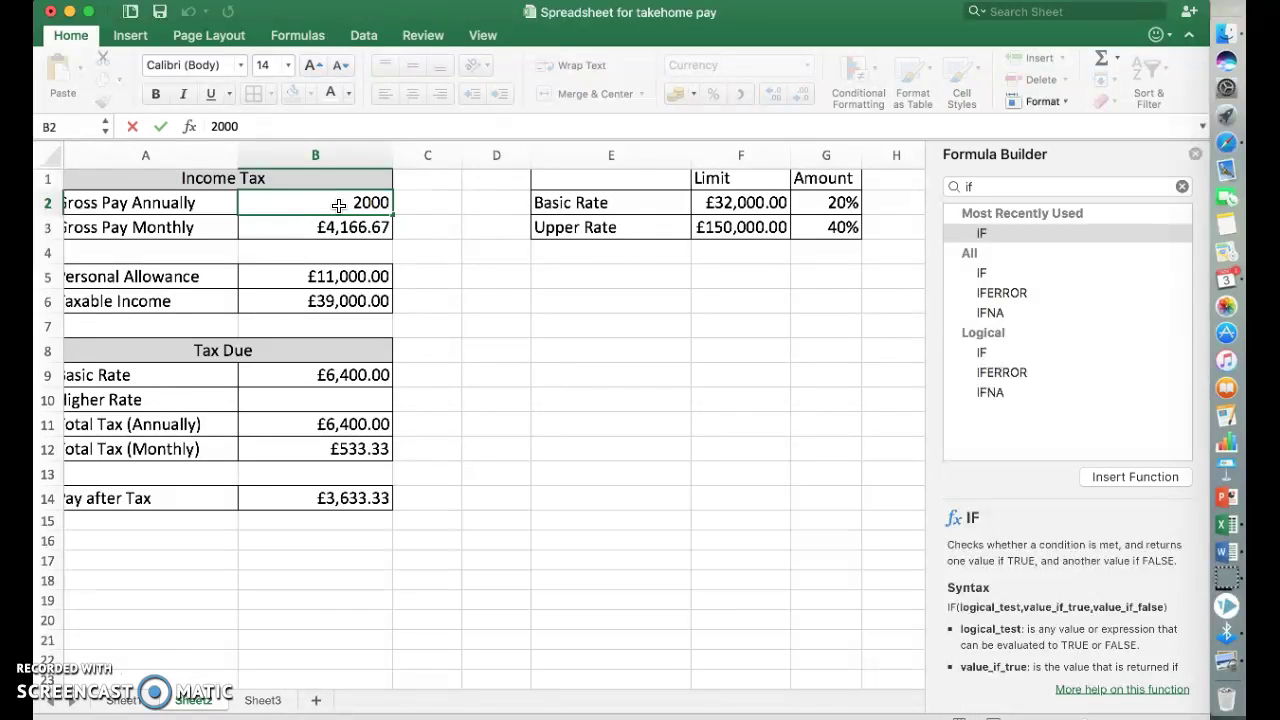
pyautogui.press('Return')
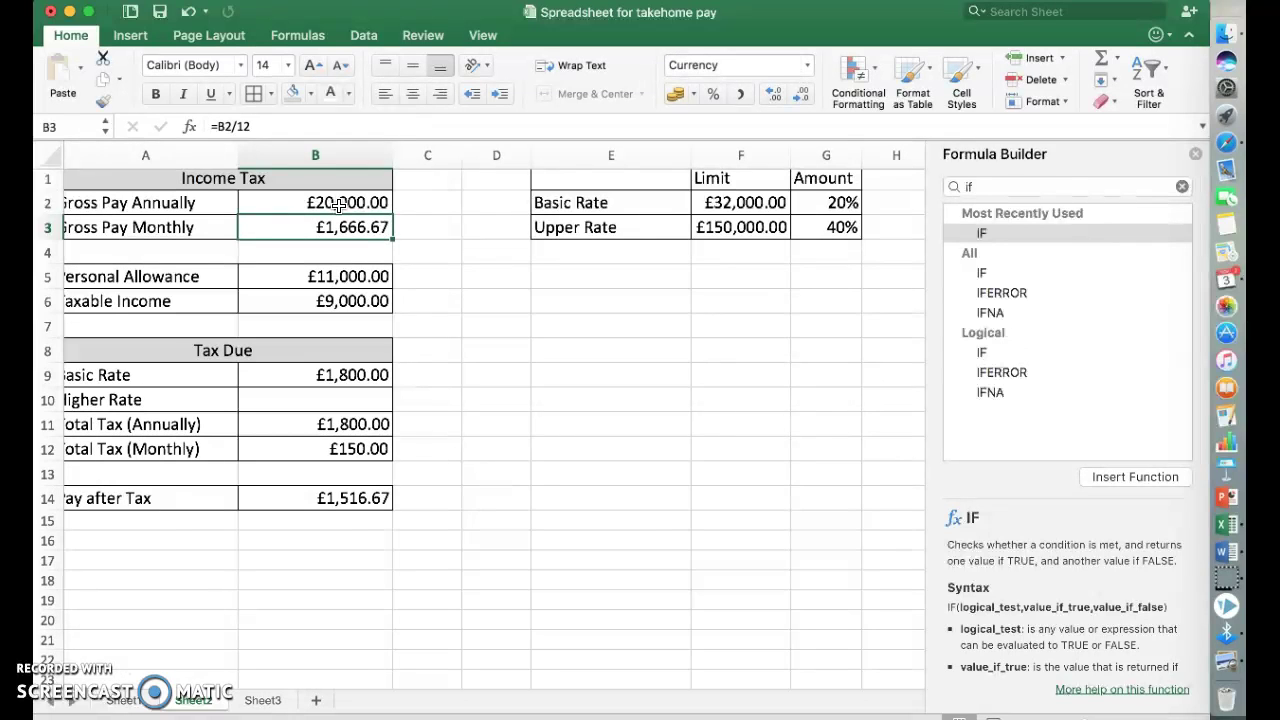
pyautogui.click(347, 375)
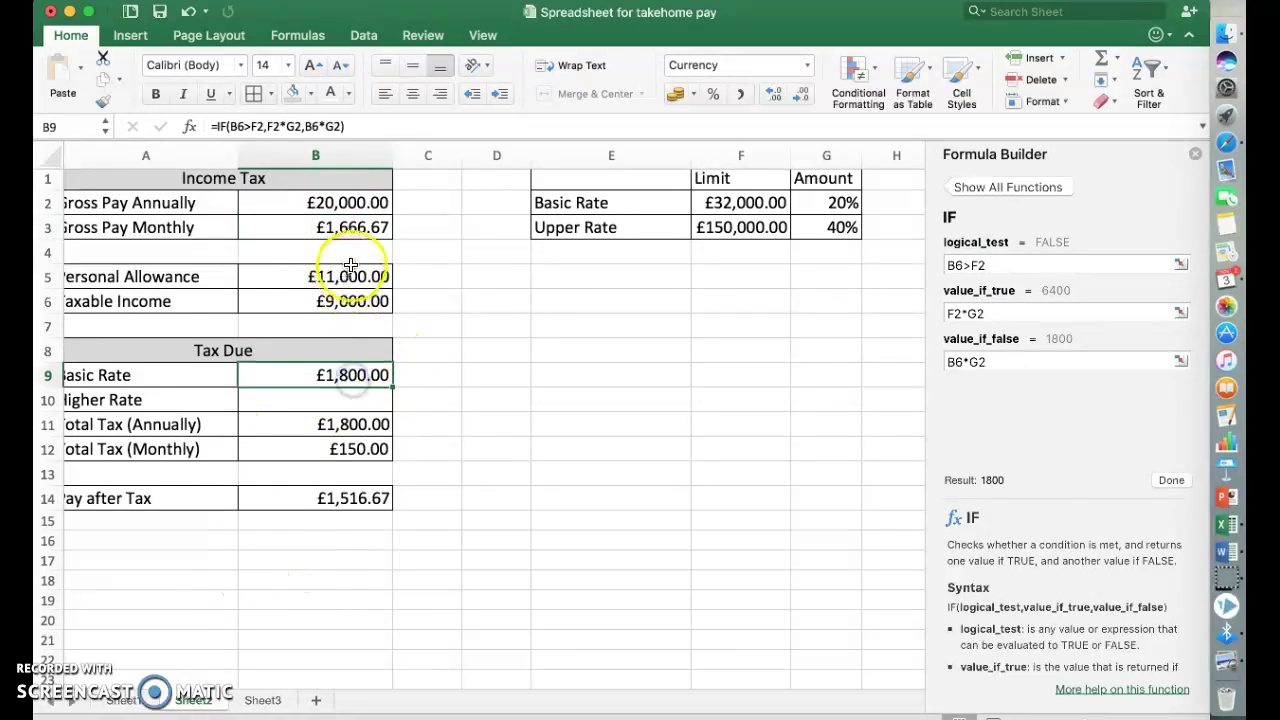
# Set the annual gross pay in B2 back to 50000.
pyautogui.click(355, 205)
pyautogui.write('500')
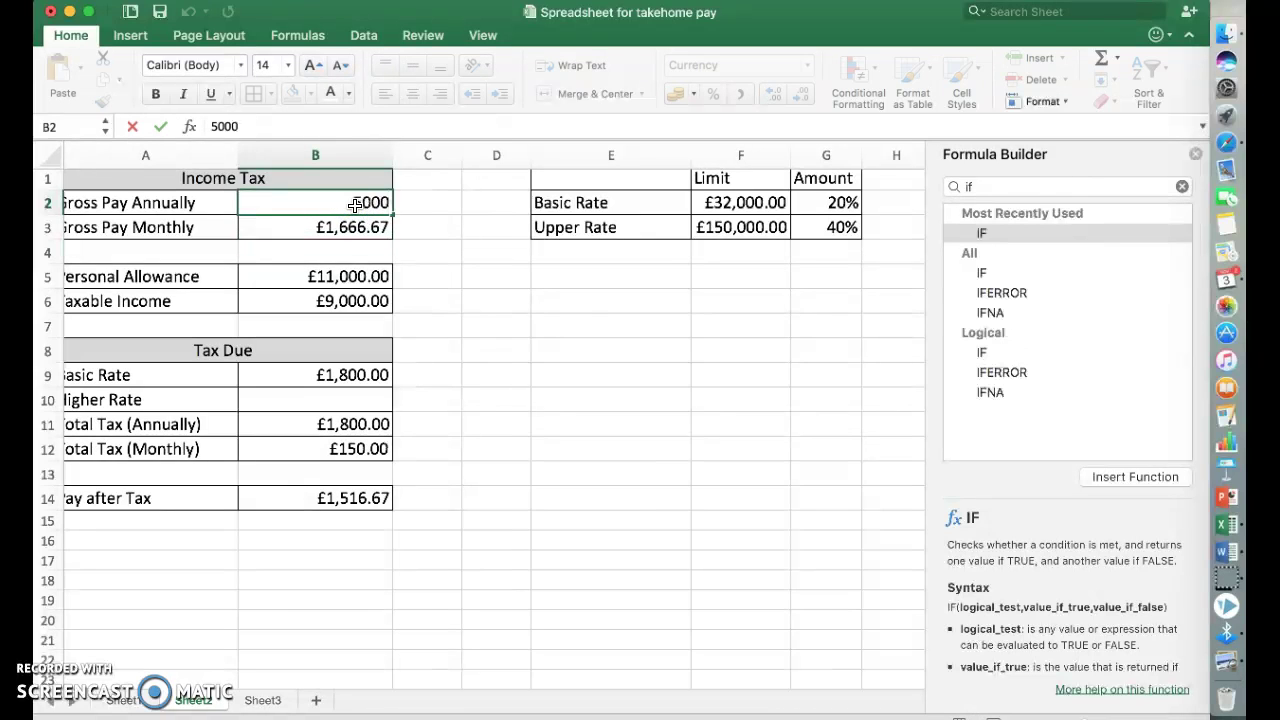
pyautogui.press('Return')
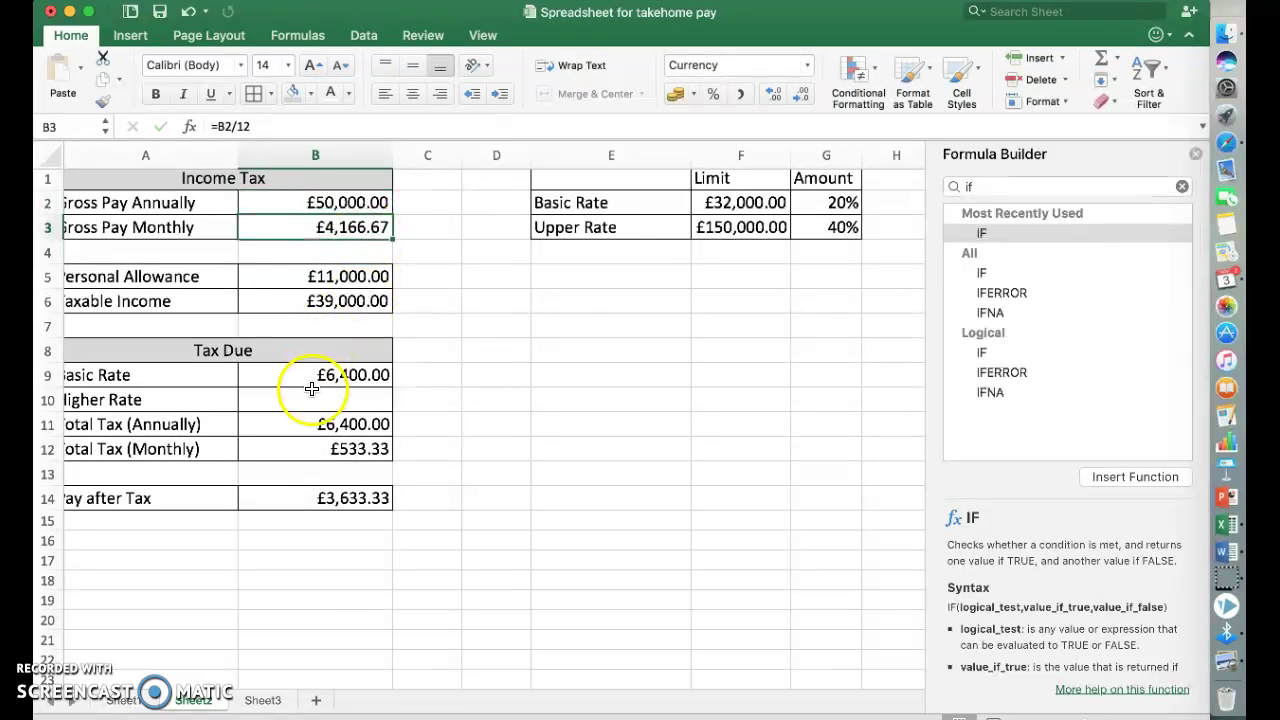
# Review the Basic Rate formula's arguments in B9 alongside the Higher Rate row.
pyautogui.click(312, 394)
pyautogui.press('Left')
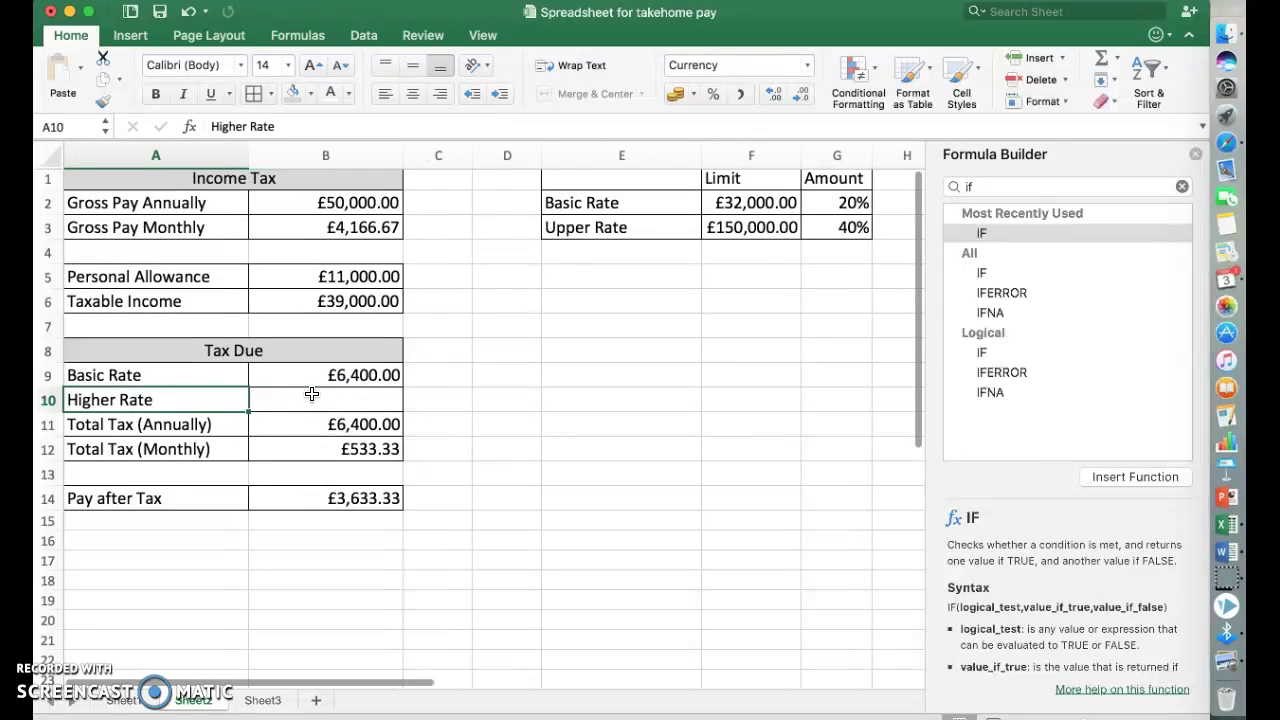
pyautogui.click(343, 378)
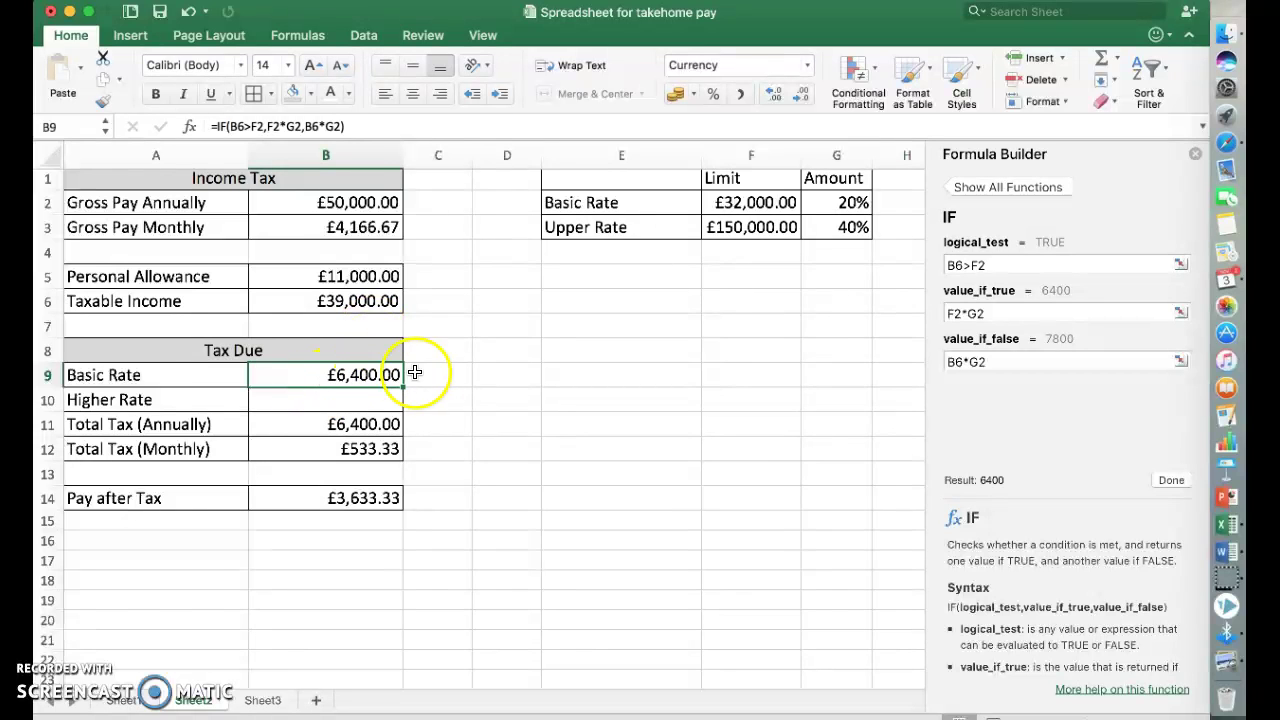
pyautogui.scroll(1, 420, 330)
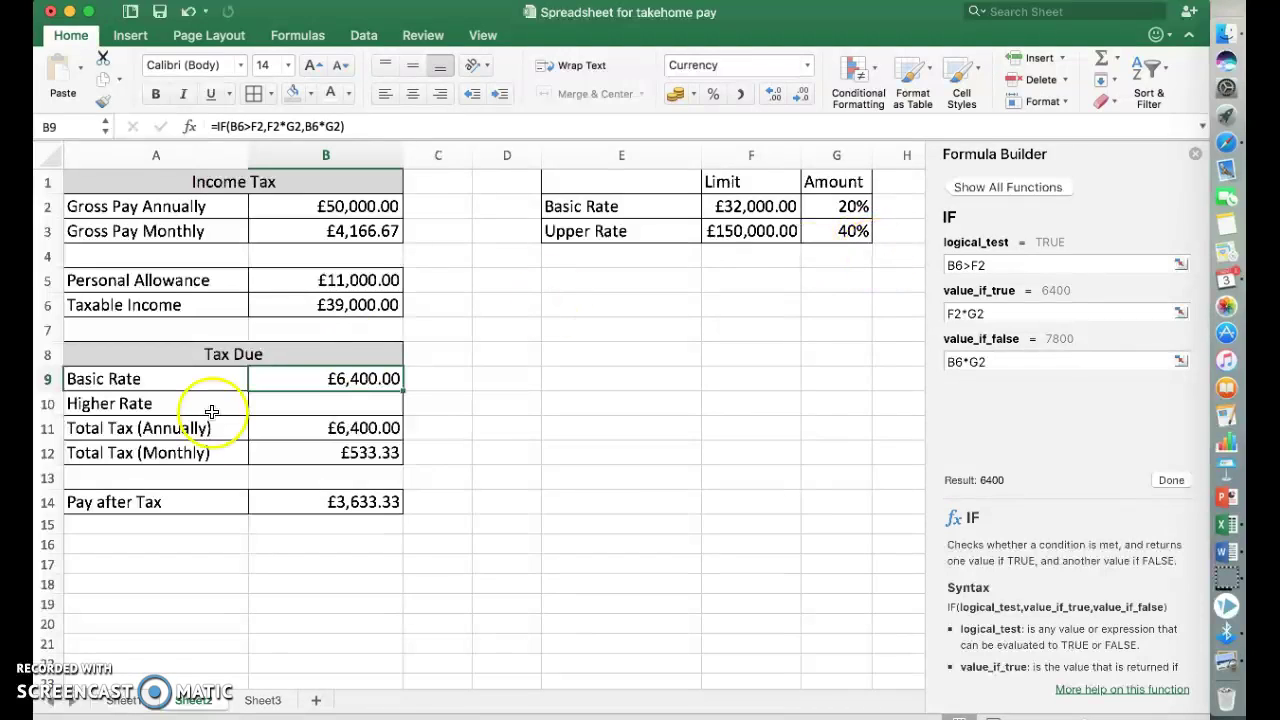
# Insert an IF function in the Higher Rate cell B10 with the logical test B6>F2.
pyautogui.click(343, 403)
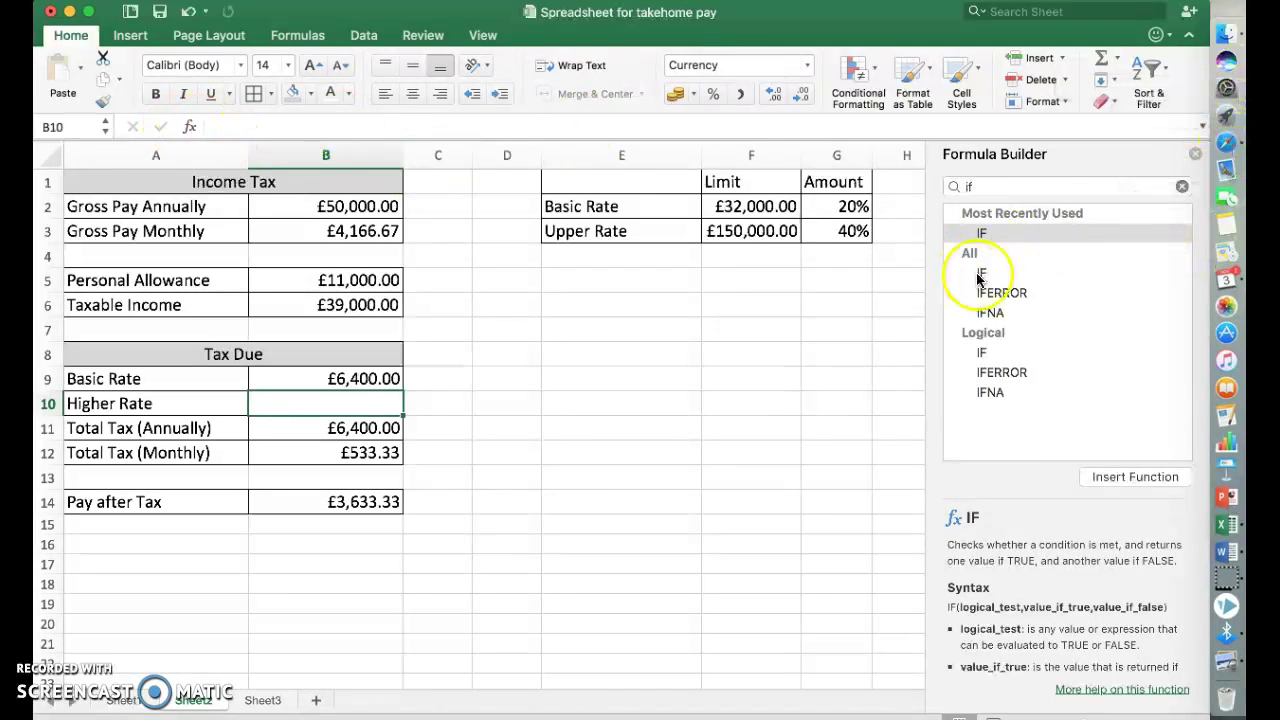
pyautogui.click(988, 232)
pyautogui.doubleClick(990, 232)
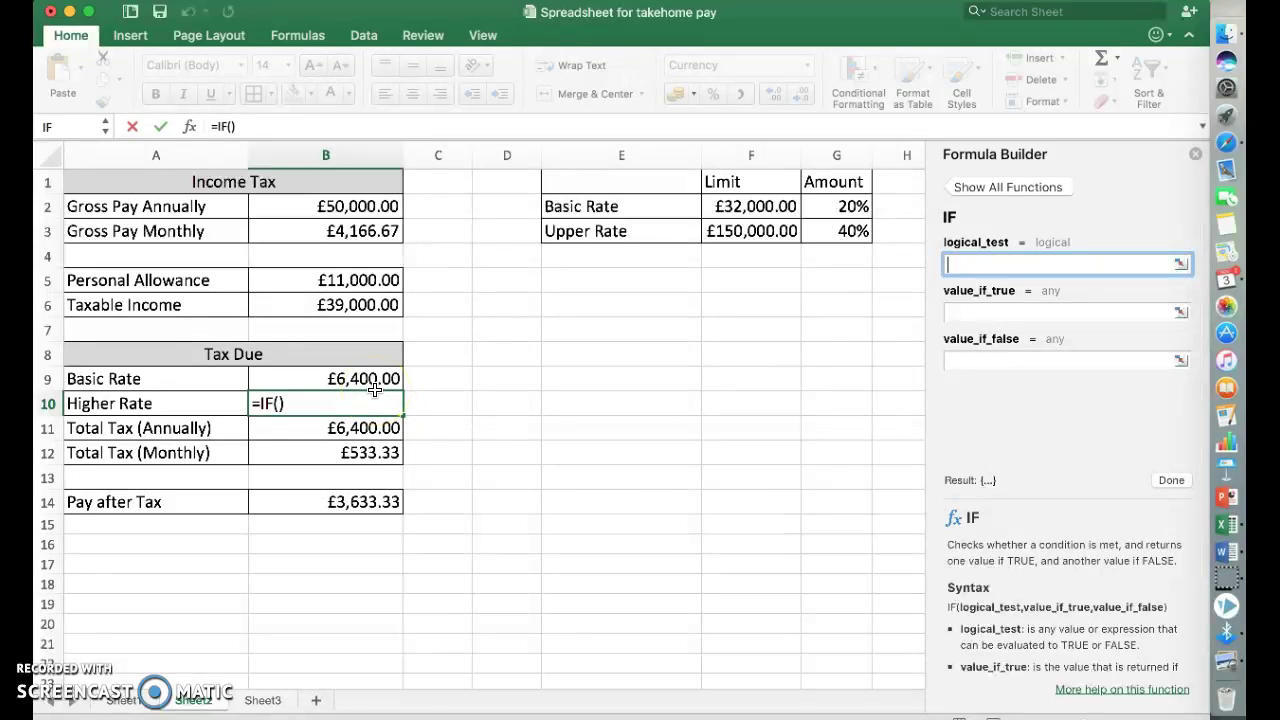
pyautogui.hscroll(1, 378, 385)
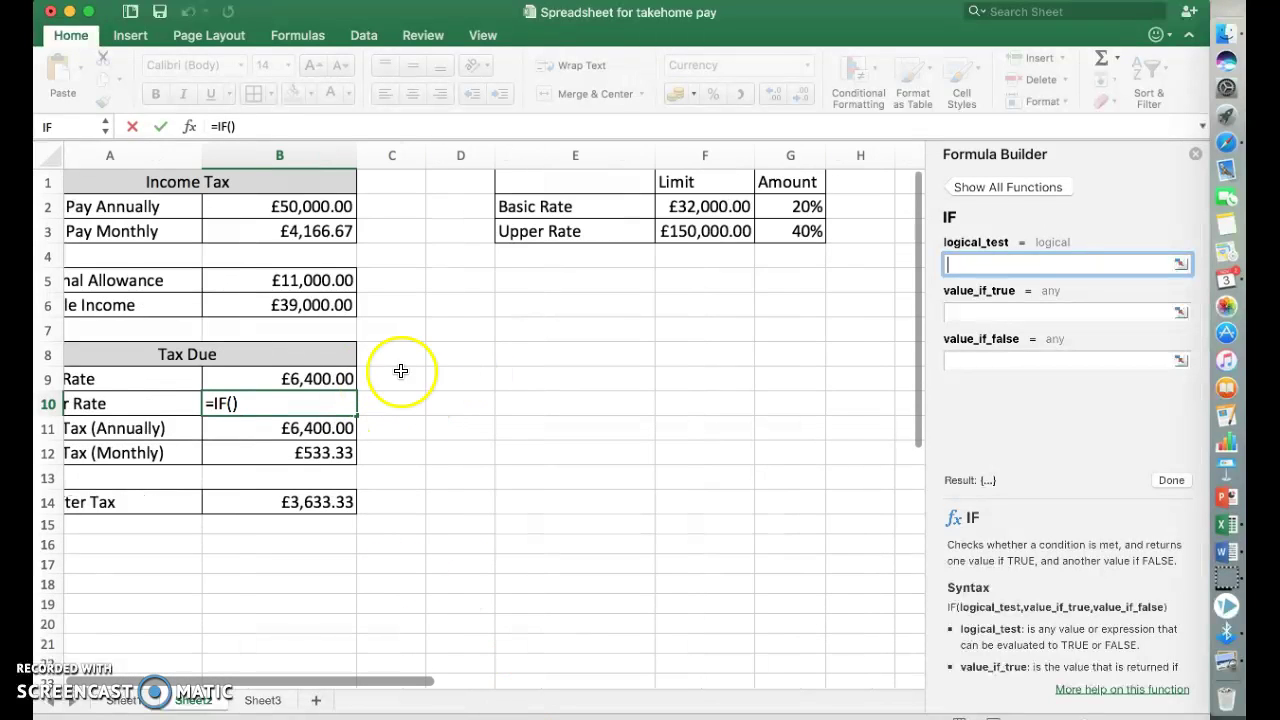
pyautogui.click(315, 305)
pyautogui.write('>')
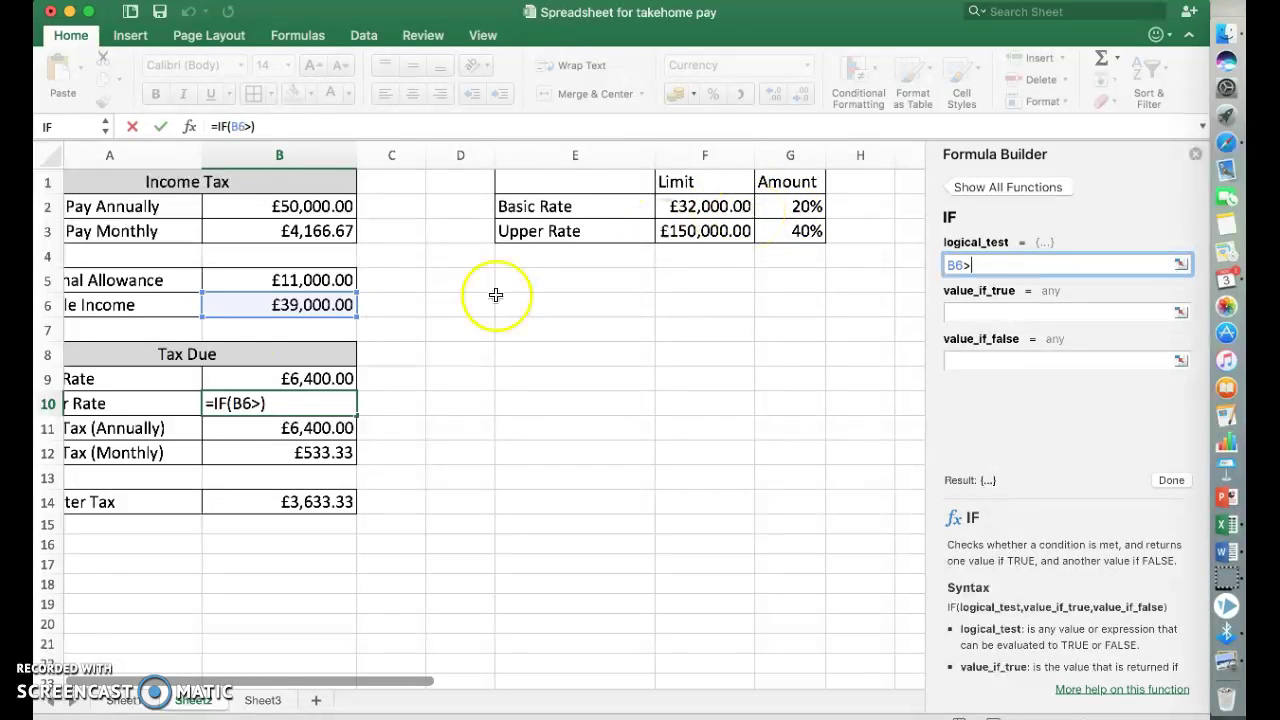
pyautogui.click(695, 206)
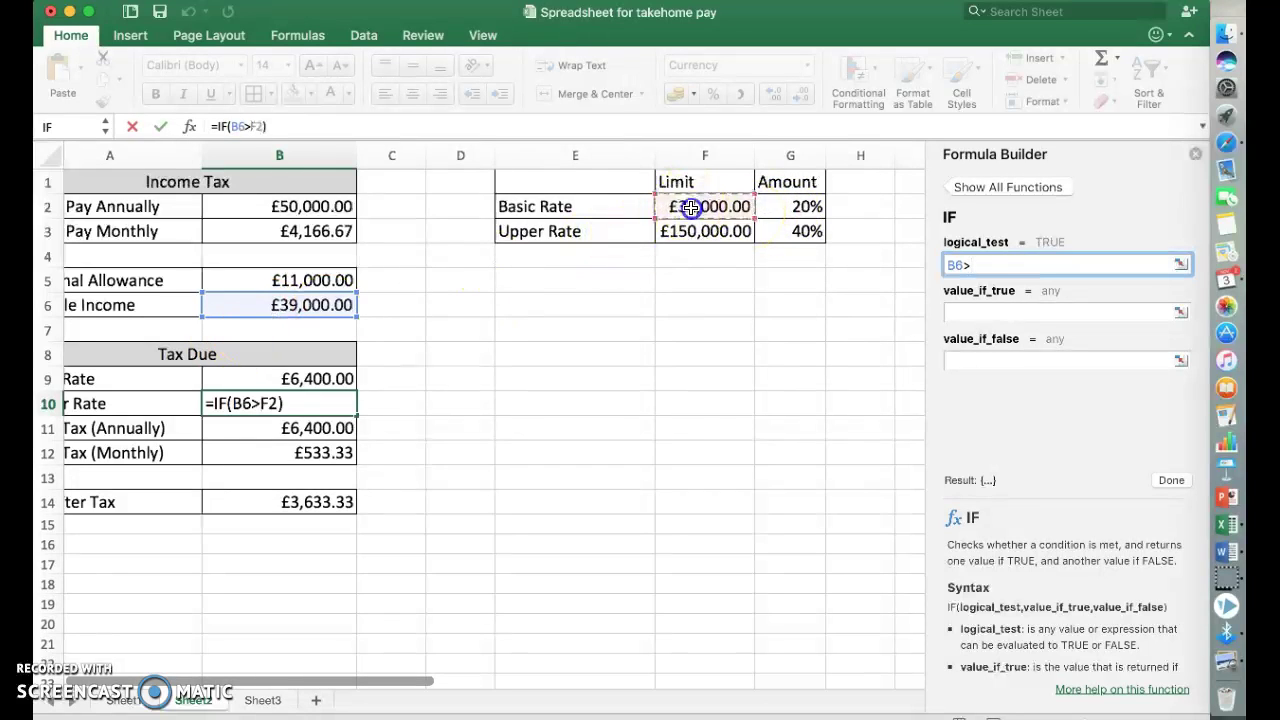
# Set the Higher Rate IF function's value if true to (B6-F2)*G3.
pyautogui.click(983, 314)
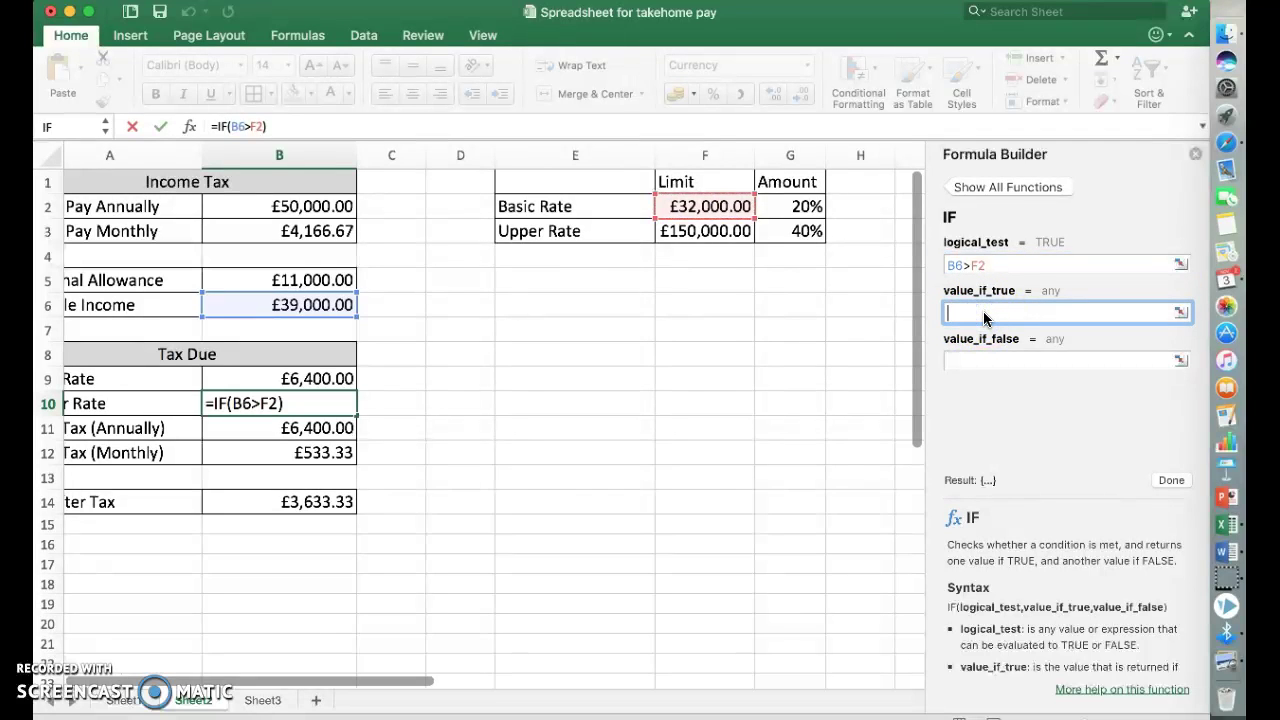
pyautogui.scroll(-2, 494, 286)
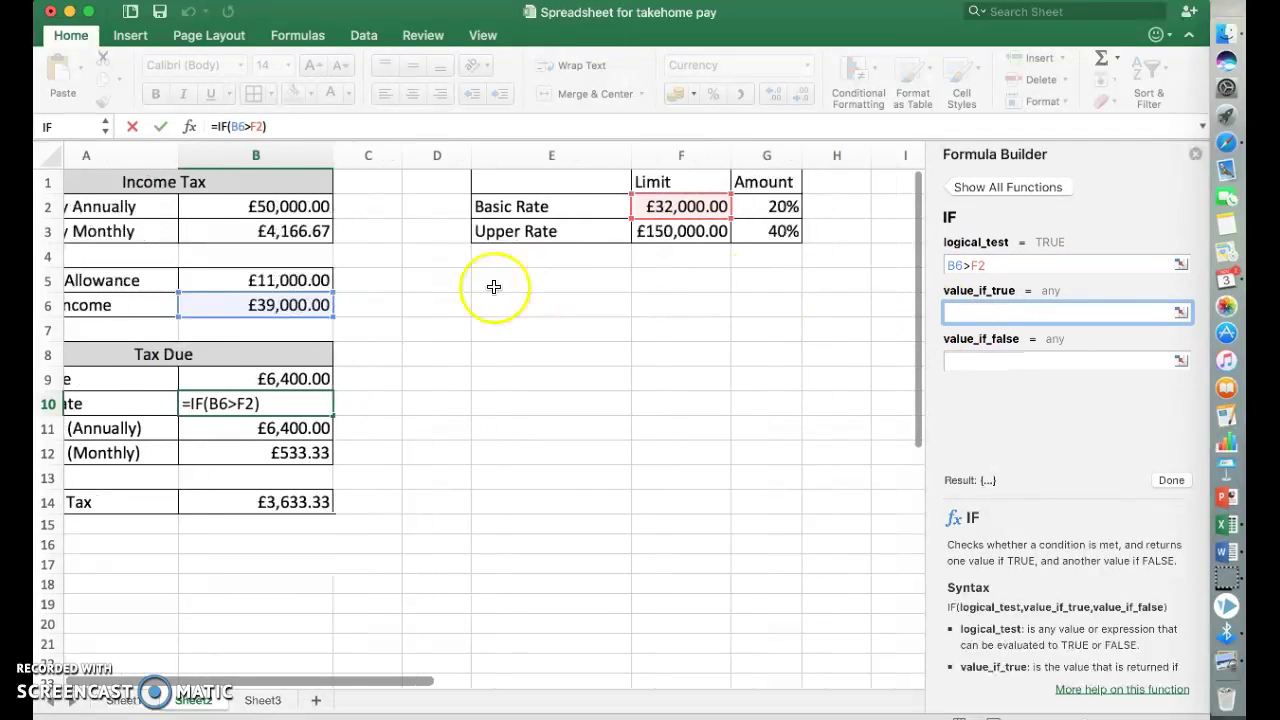
pyautogui.hscroll(-2, 580, 334)
pyautogui.scroll(2, 620, 371)
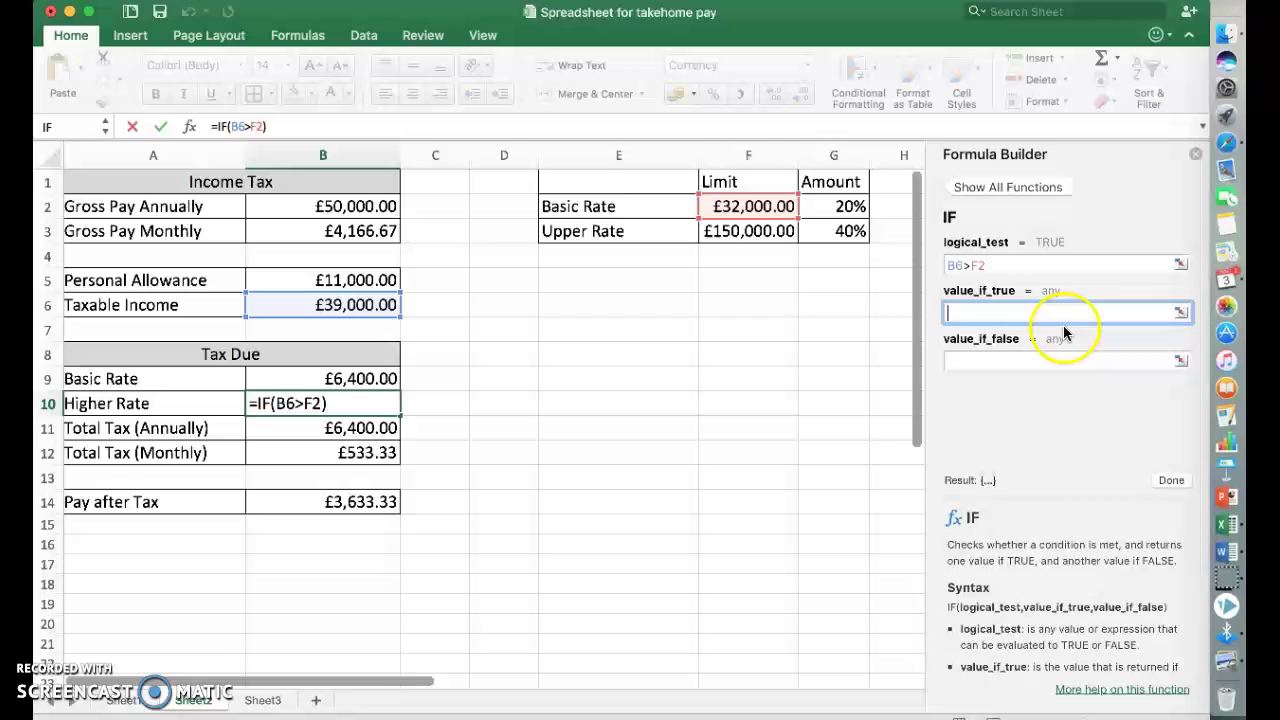
pyautogui.hscroll(1, 365, 295)
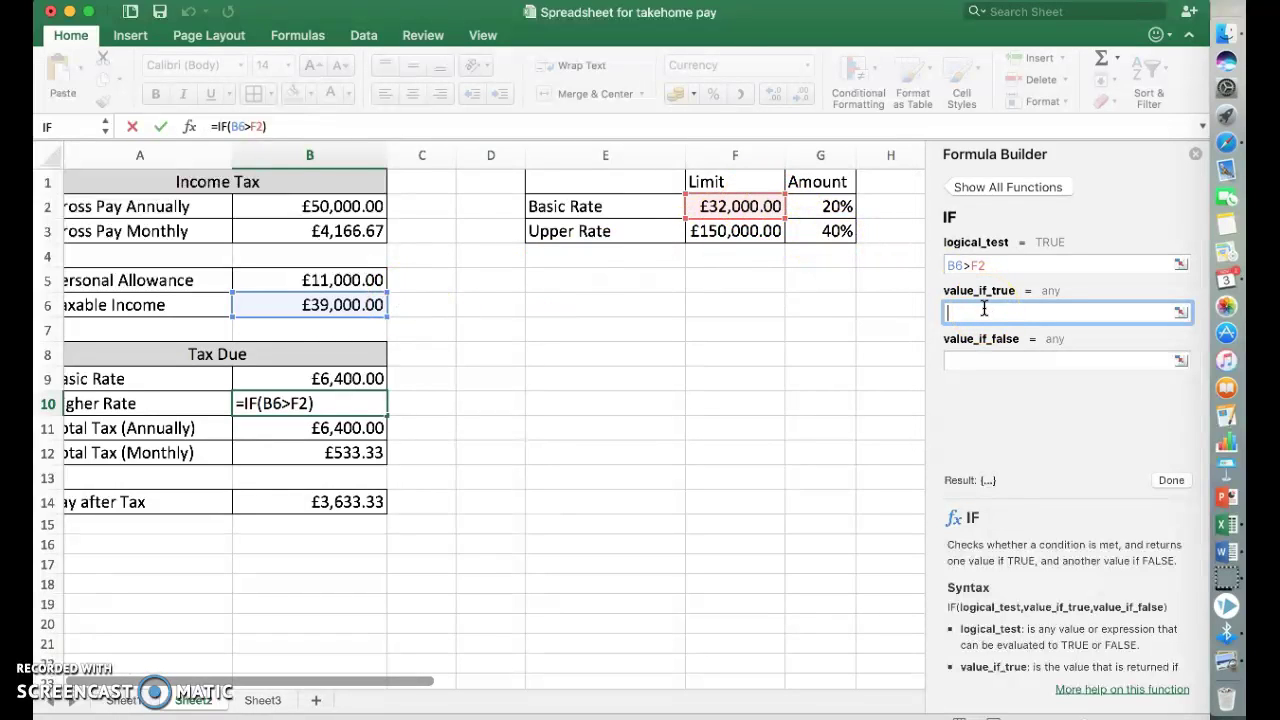
pyautogui.write('(')
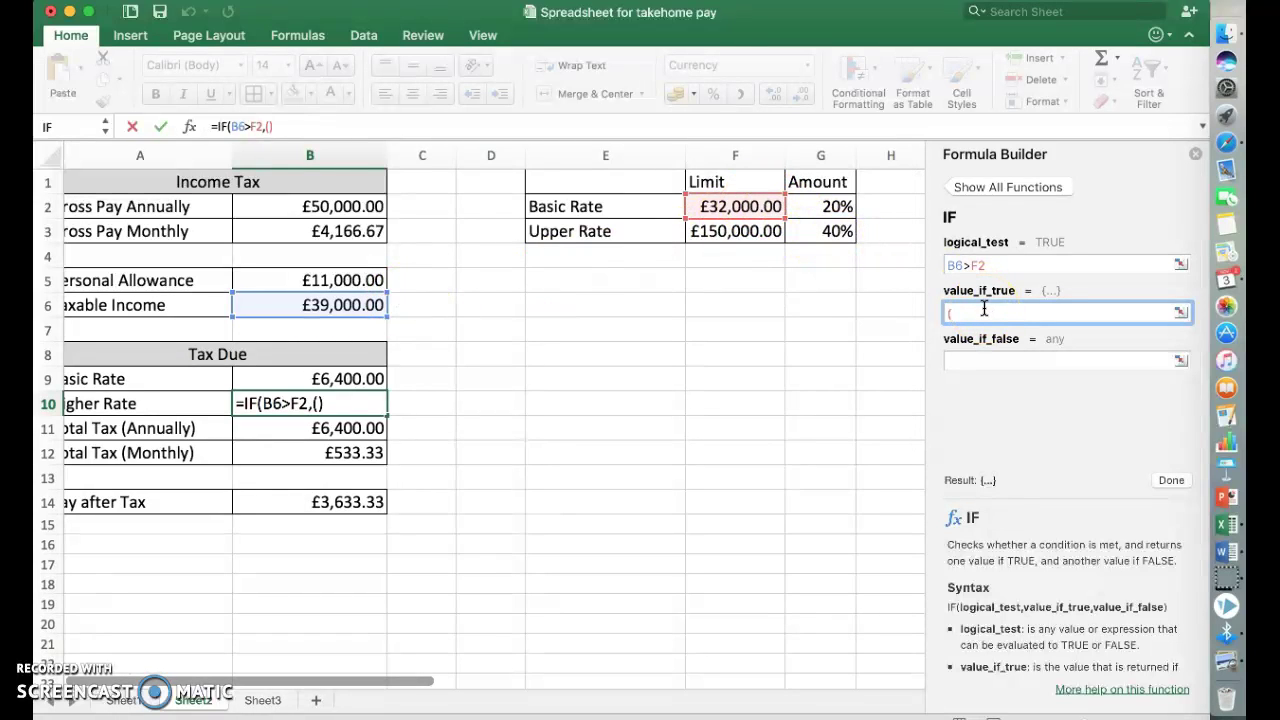
pyautogui.click(315, 305)
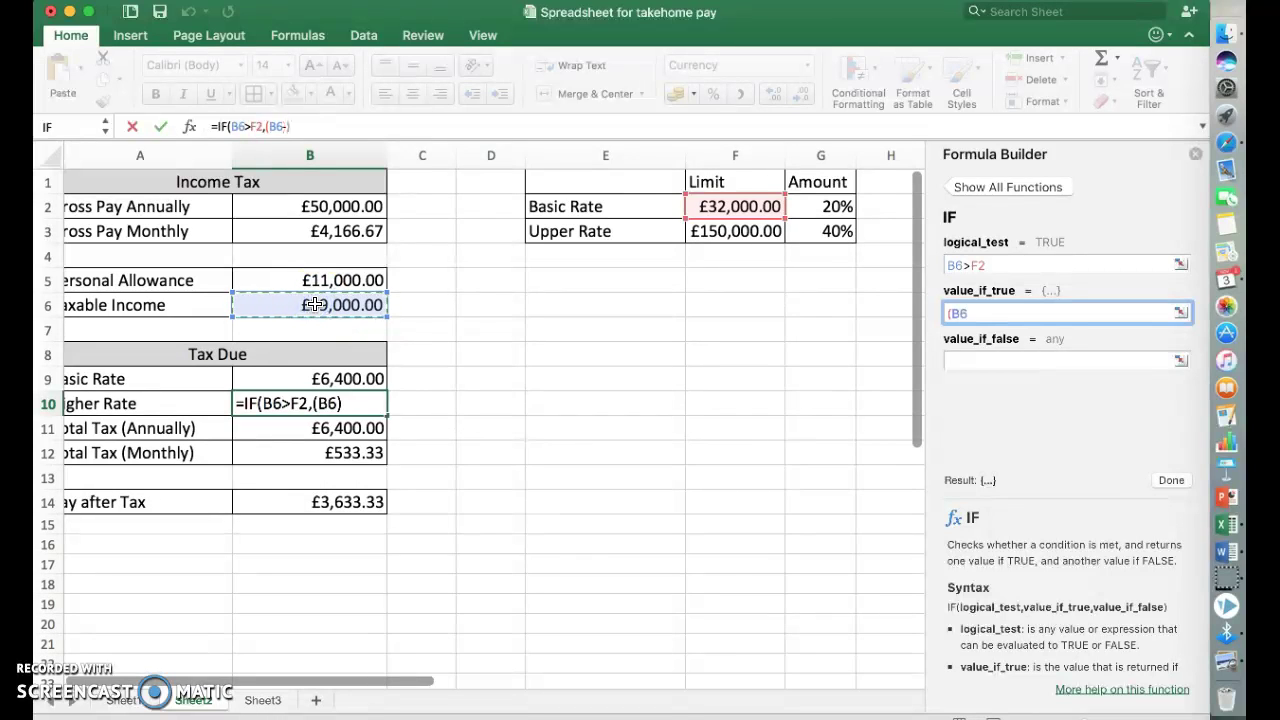
pyautogui.write('-')
pyautogui.click(768, 207)
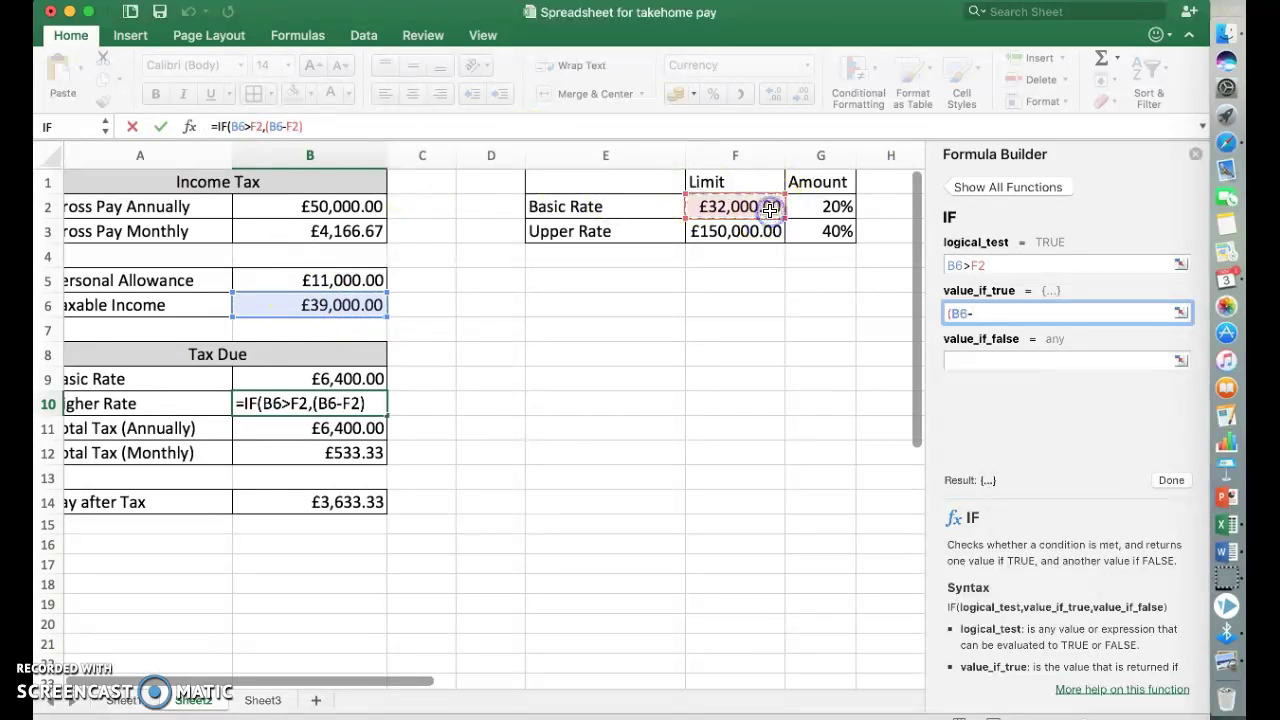
pyautogui.write(')')
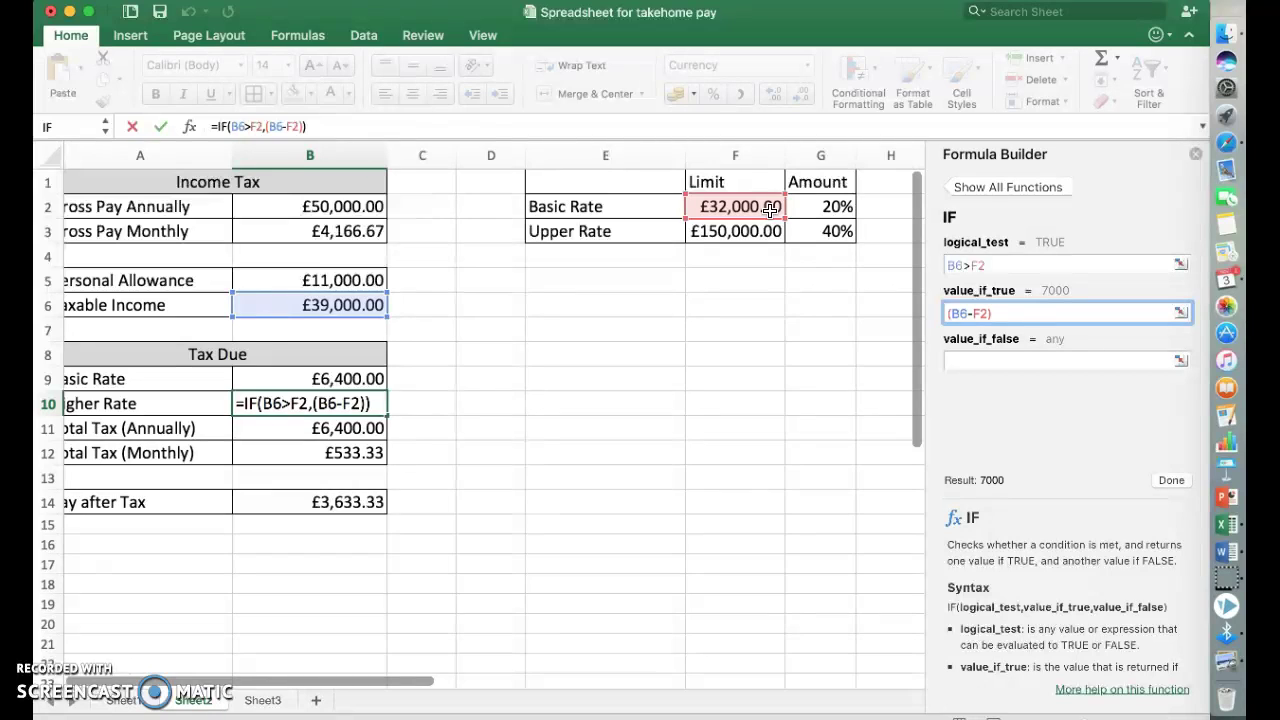
pyautogui.click(1162, 309)
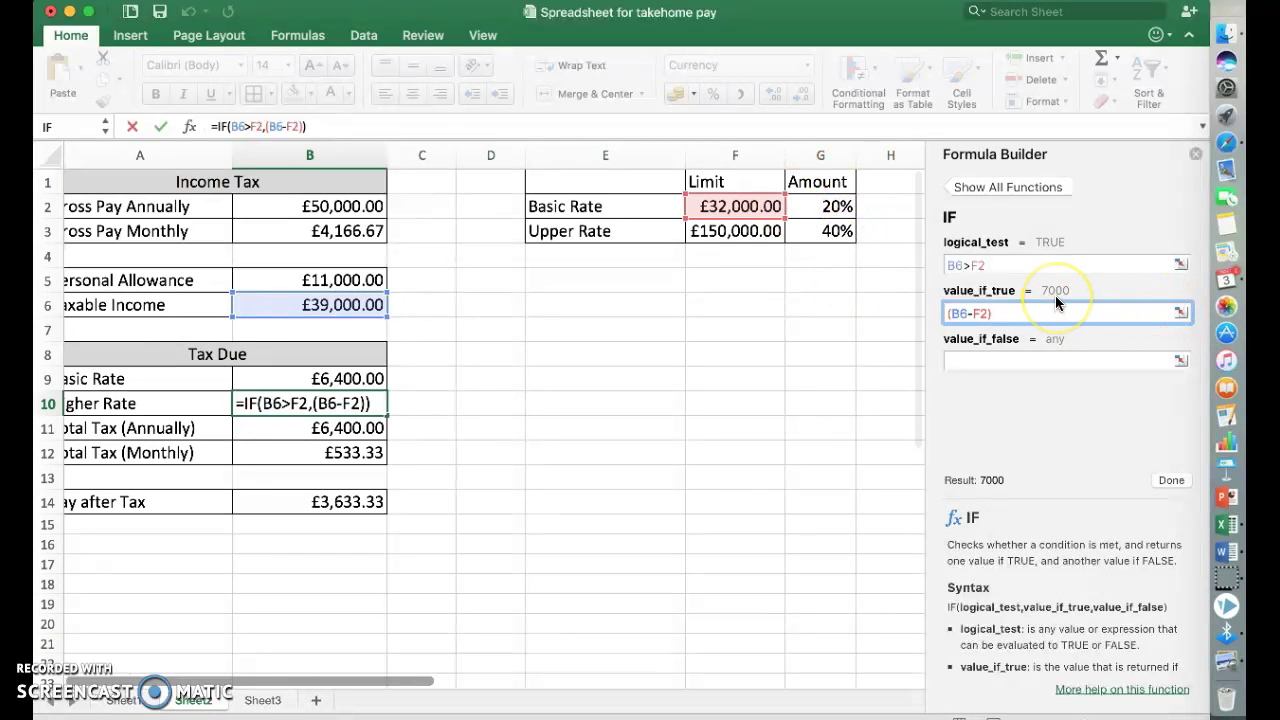
pyautogui.write('*')
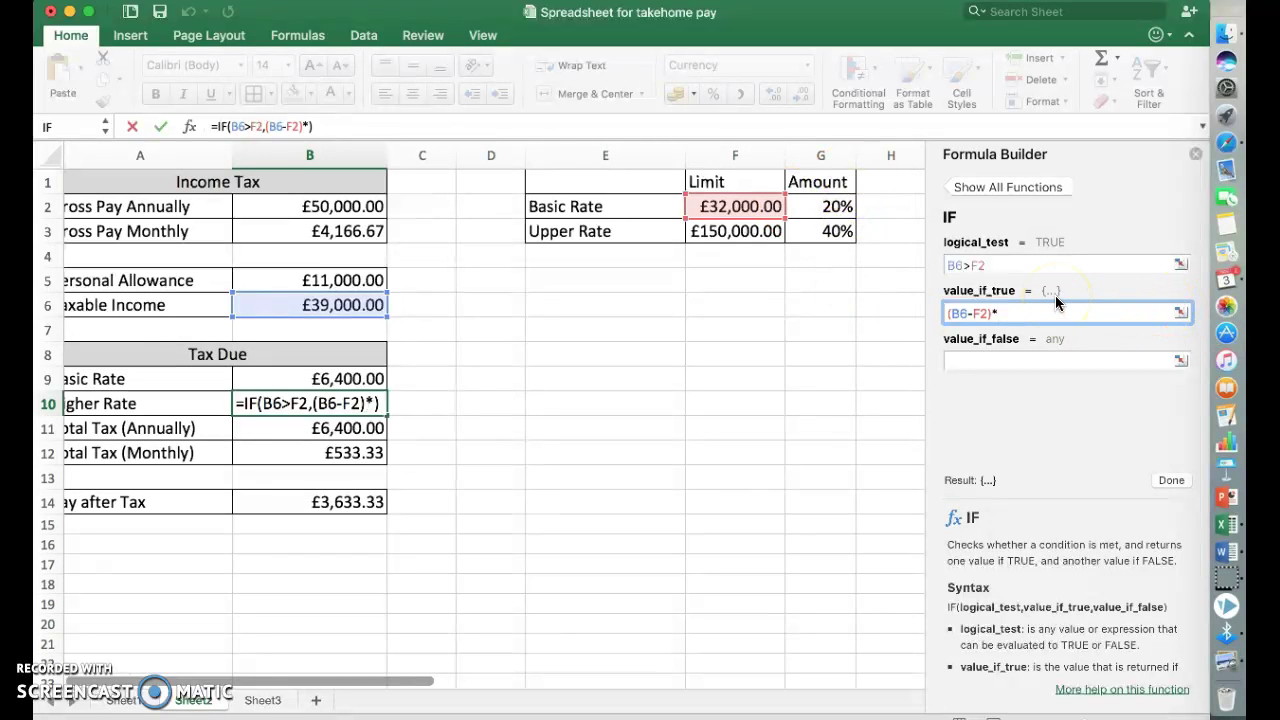
pyautogui.click(842, 235)
pyautogui.click(1104, 315)
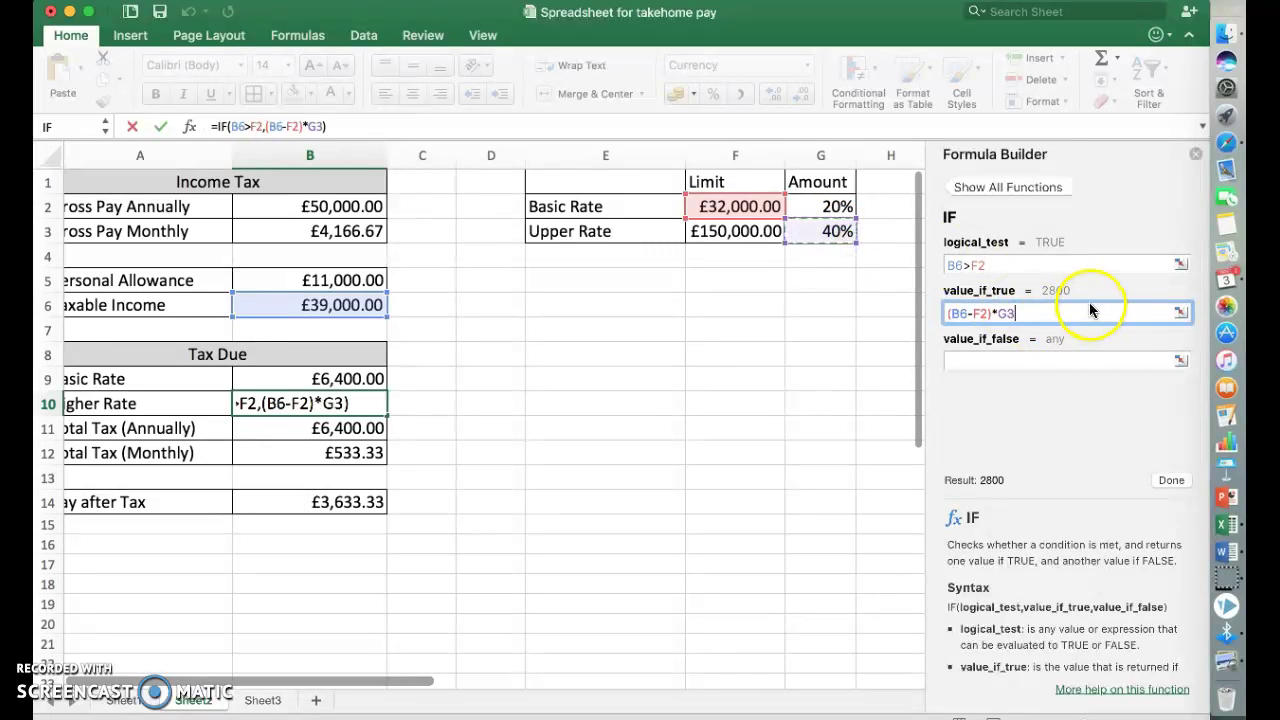
# Set the IF function's value if false to 0 and finish the Higher Rate formula.
pyautogui.click(1014, 364)
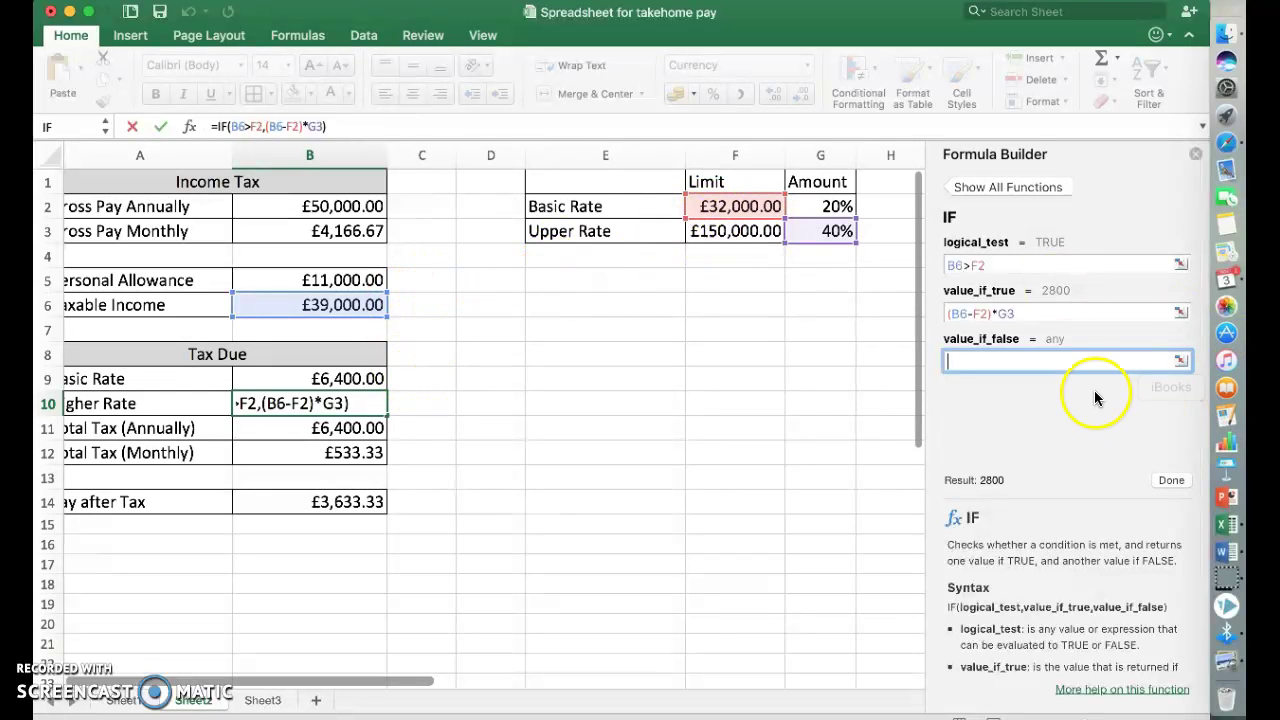
pyautogui.write('0')
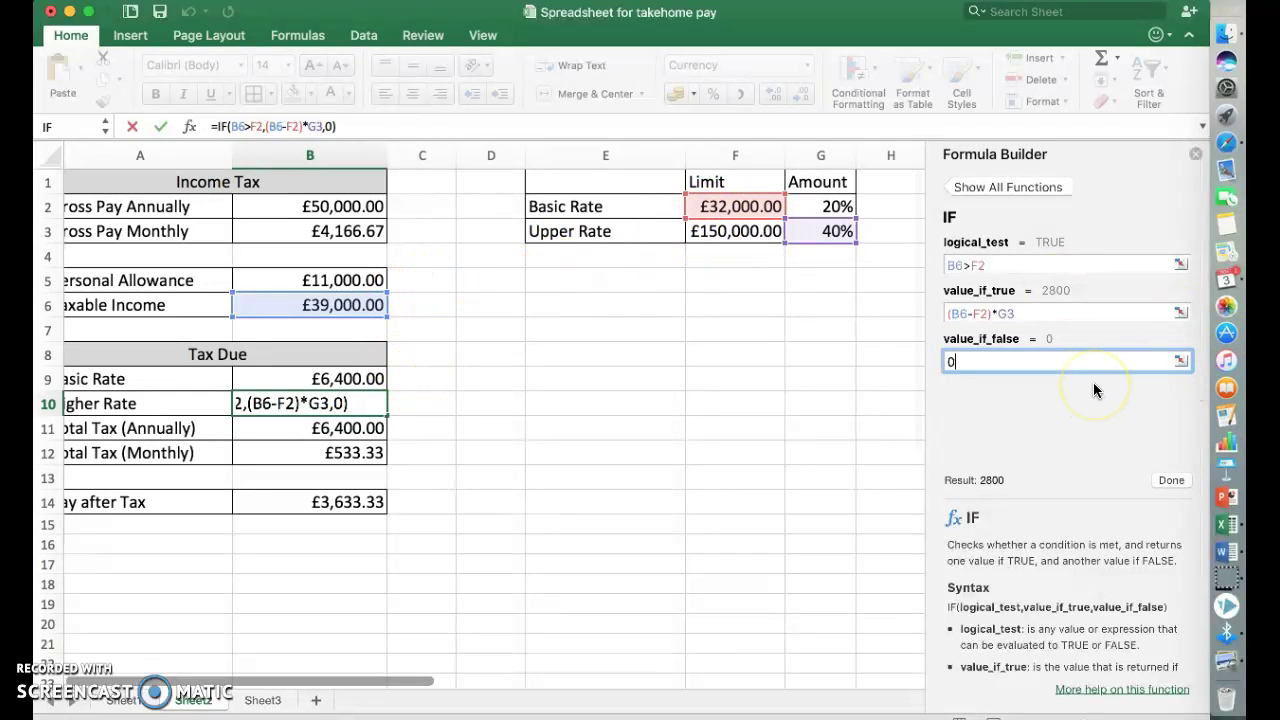
pyautogui.click(1177, 483)
# Review the Higher Rate result in B10 along with the annual and monthly tax totals.
pyautogui.click(340, 400)
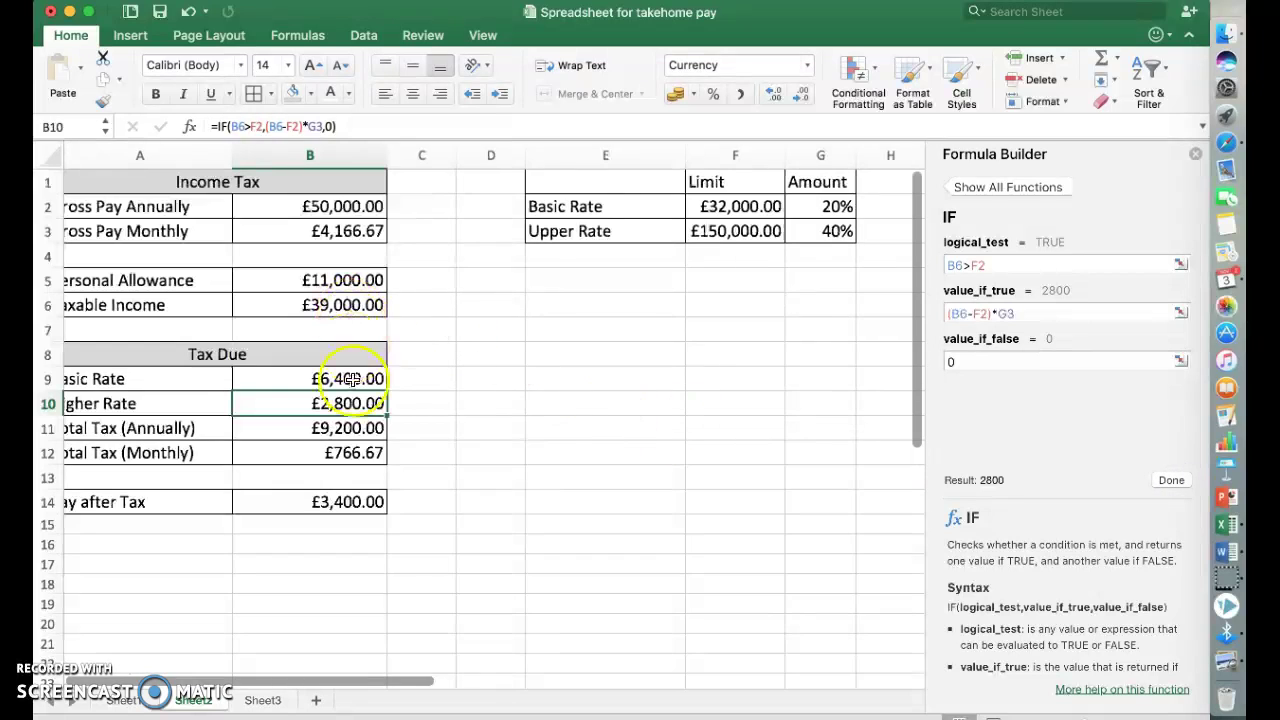
pyautogui.click(329, 455)
pyautogui.click(337, 405)
pyautogui.click(340, 430)
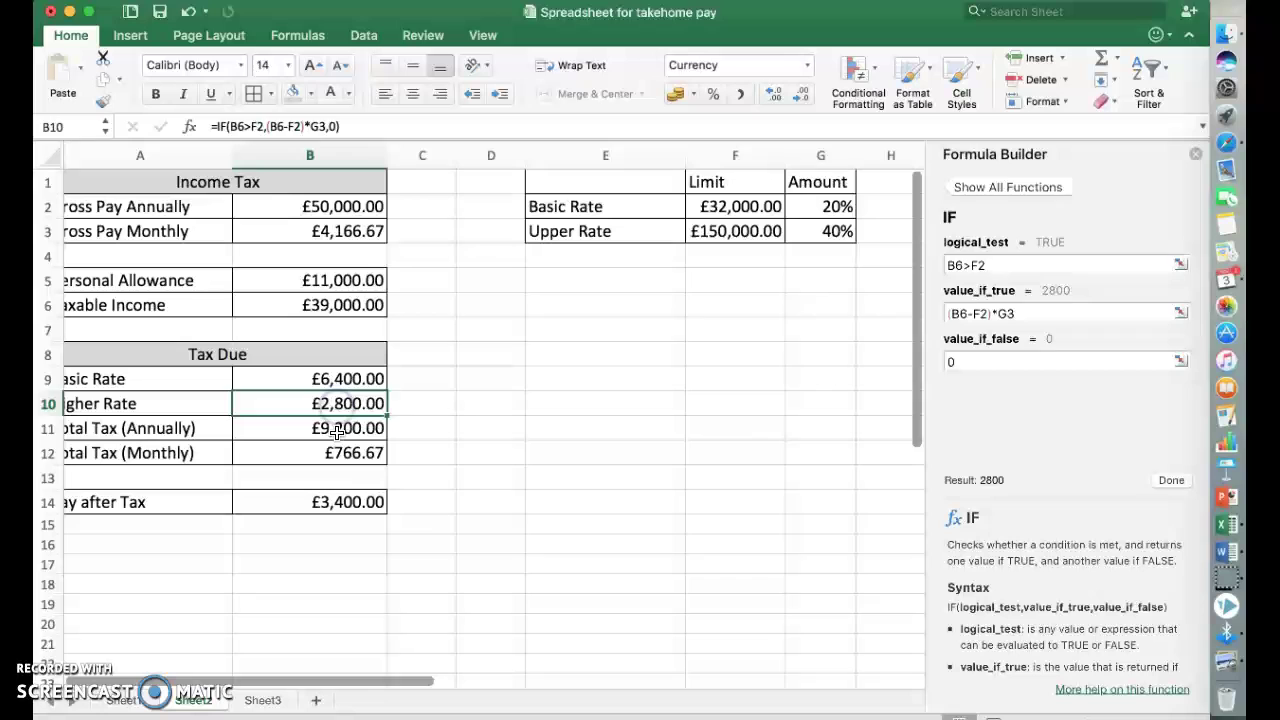
pyautogui.click(343, 405)
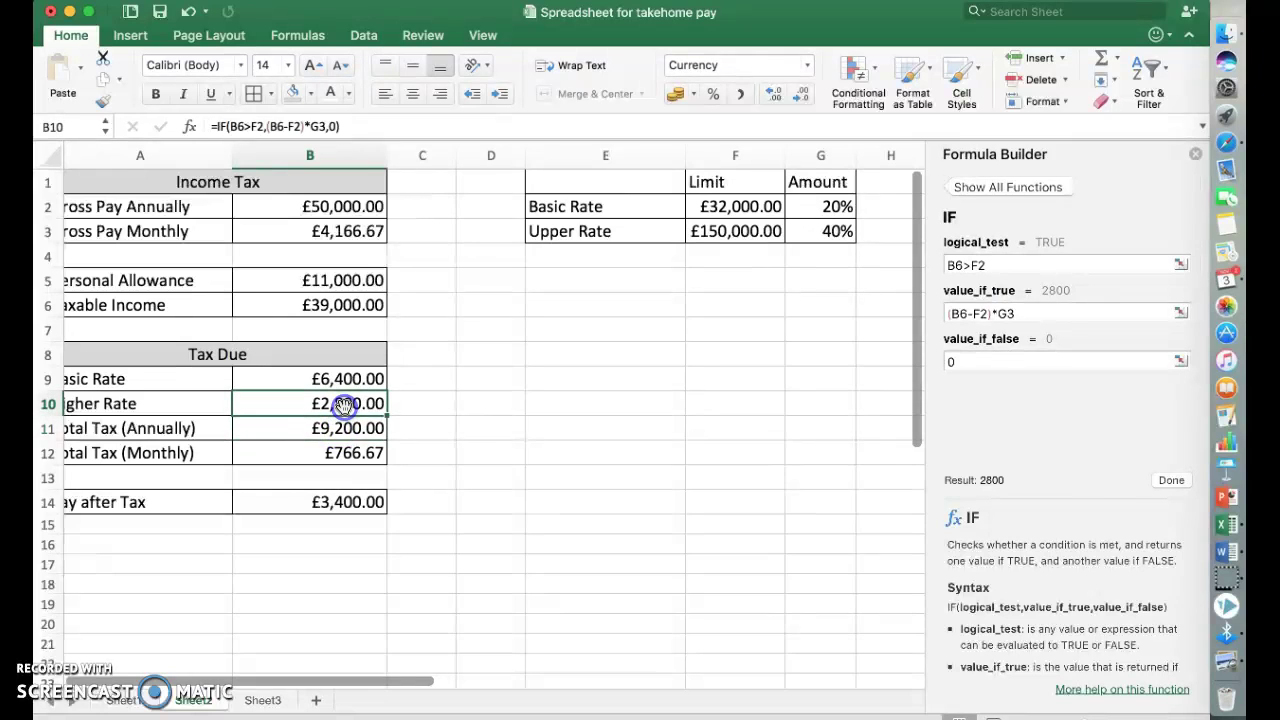
# Set the annual gross pay in B2 to 43000 and check the Higher Rate tax in B10.
pyautogui.click(360, 207)
pyautogui.write('43000')
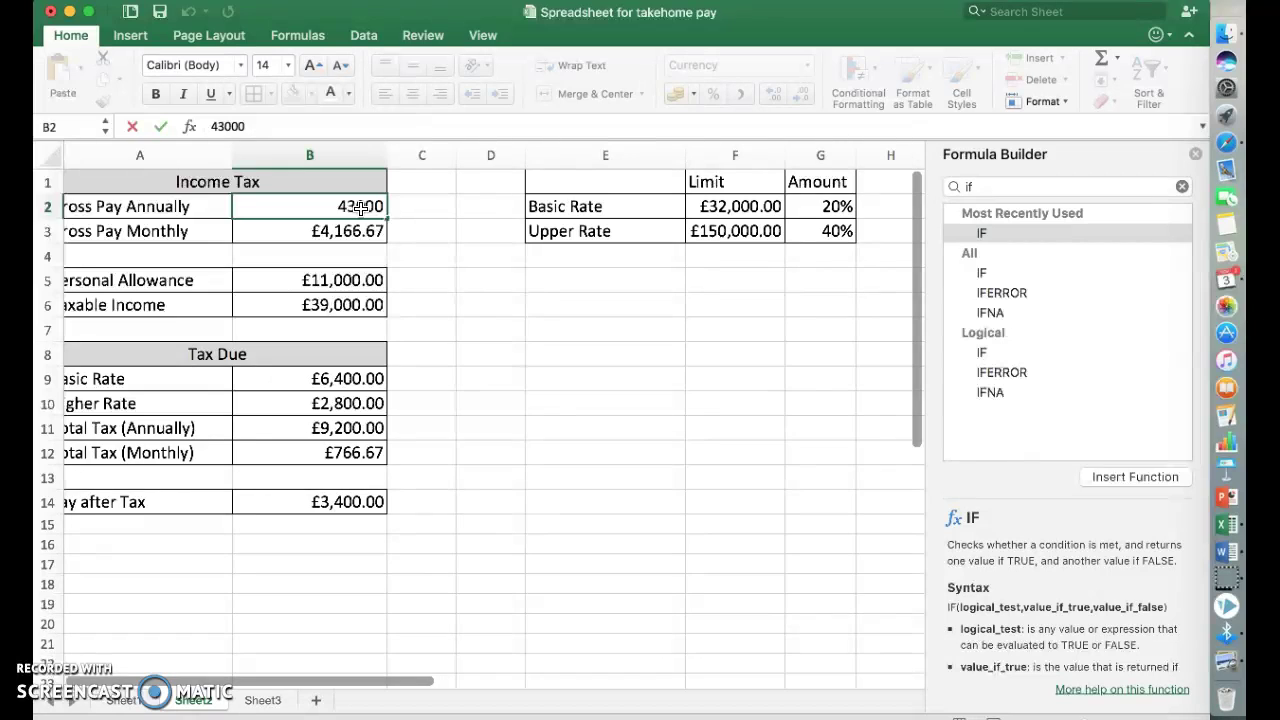
pyautogui.press('Return')
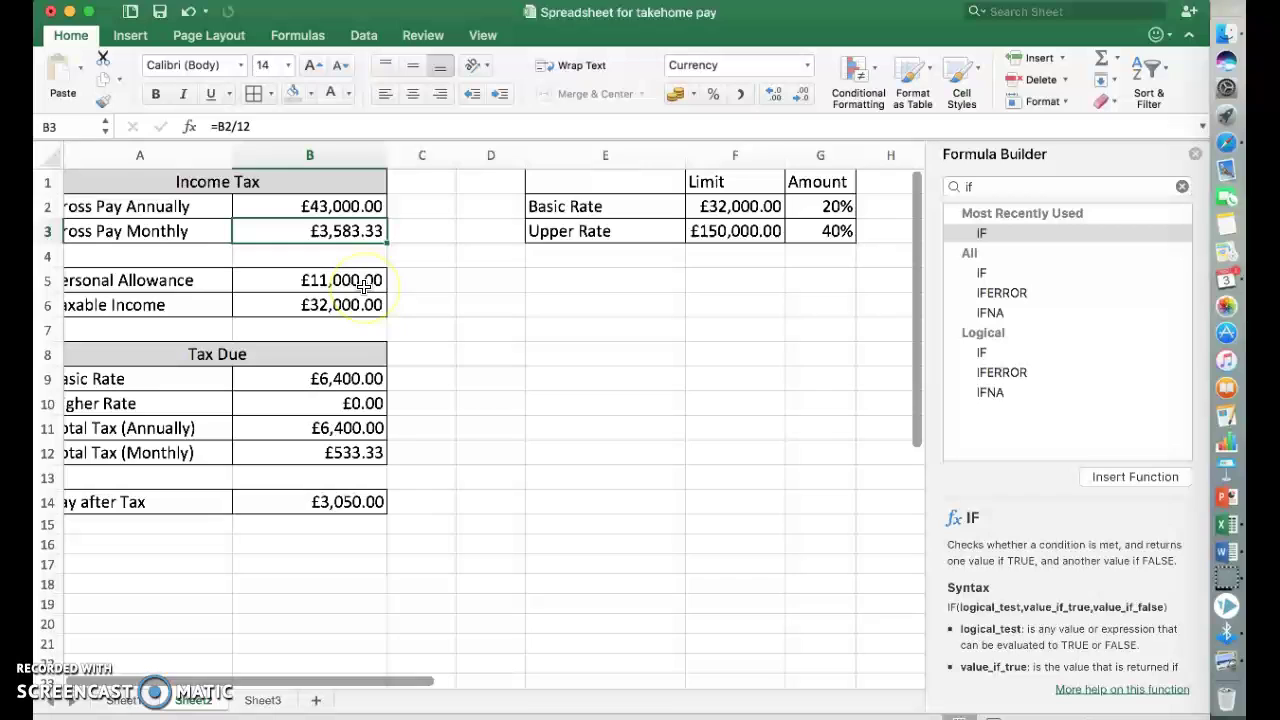
pyautogui.click(358, 401)
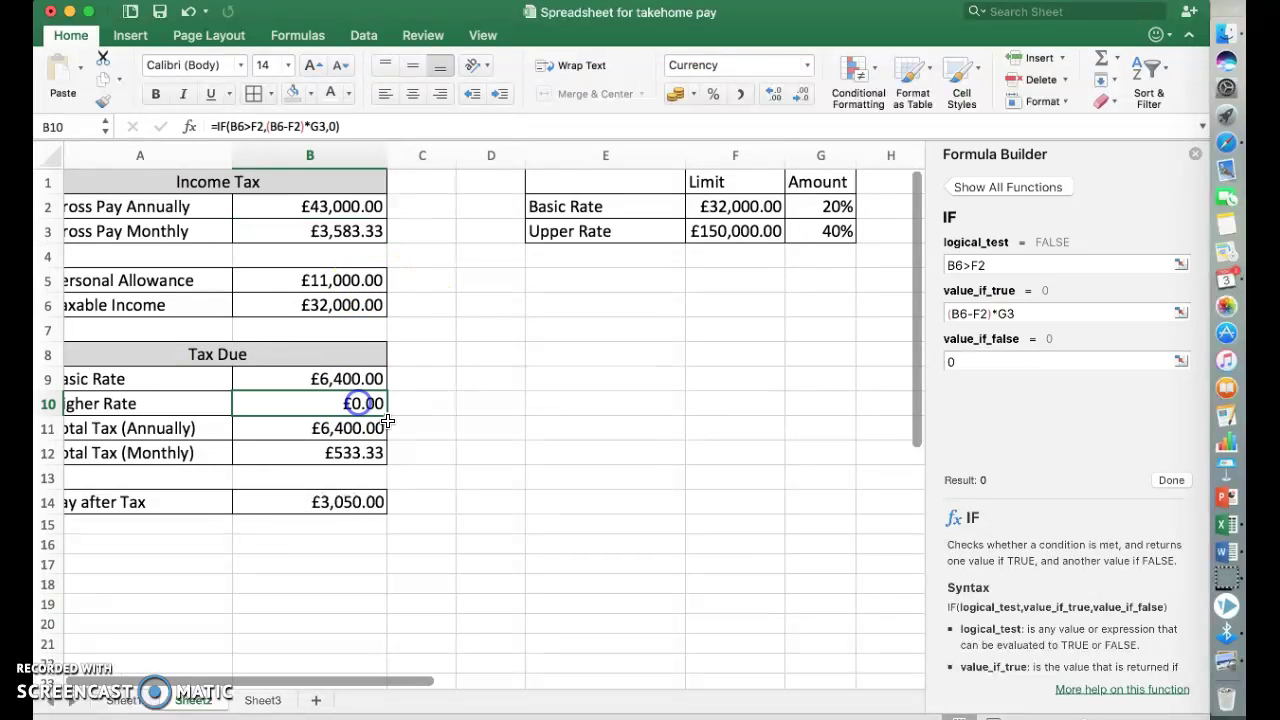
# Set the annual gross pay in B2 to 43001 and check the Higher Rate tax and formula in B10.
pyautogui.click(362, 206)
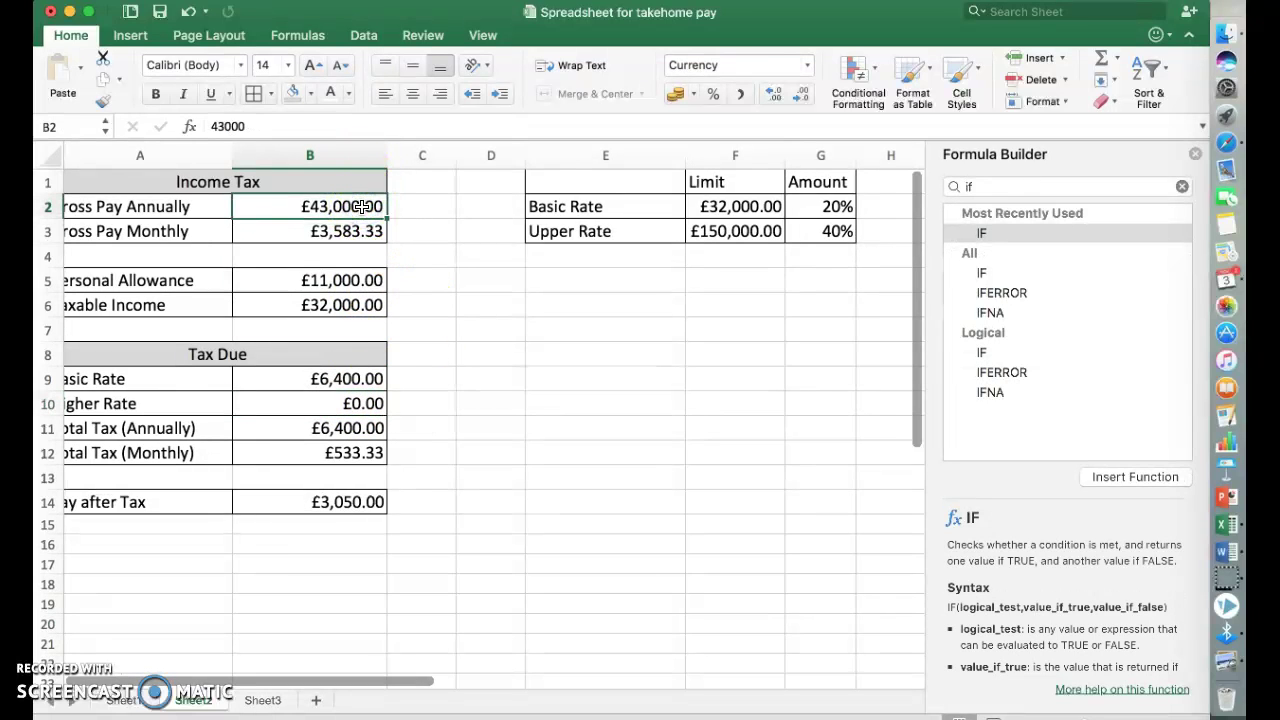
pyautogui.write('4300')
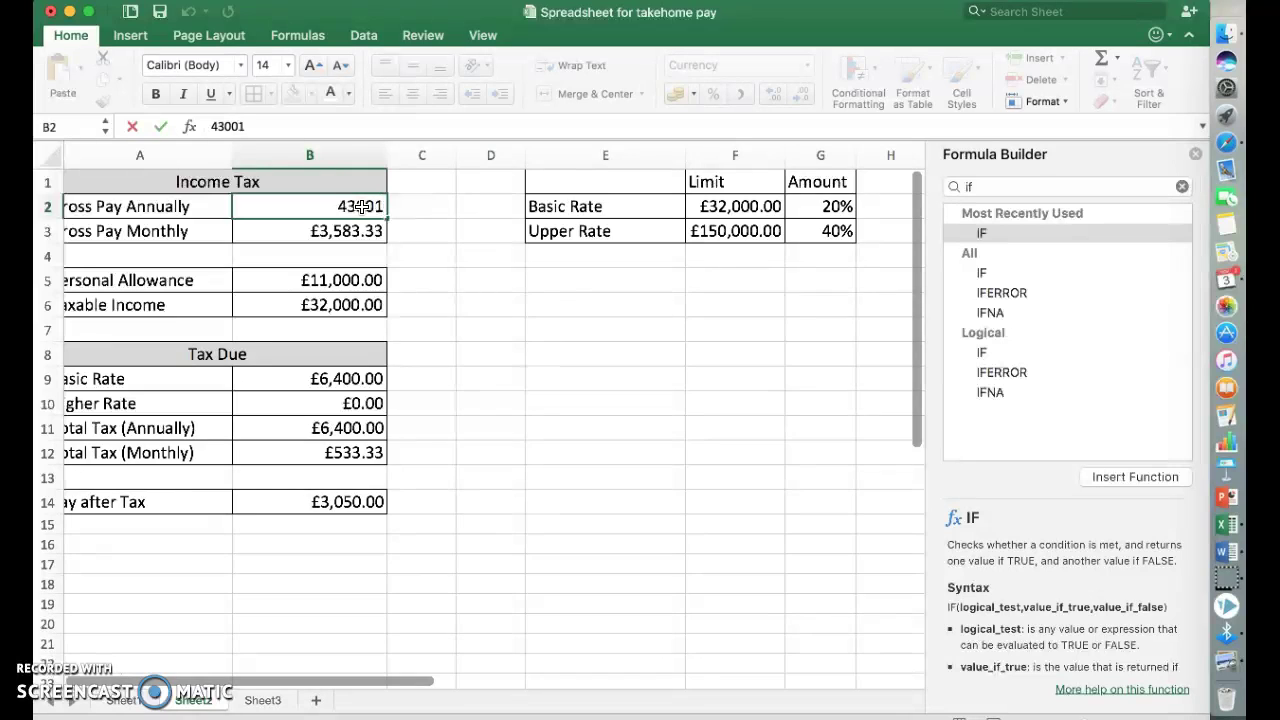
pyautogui.press('Return')
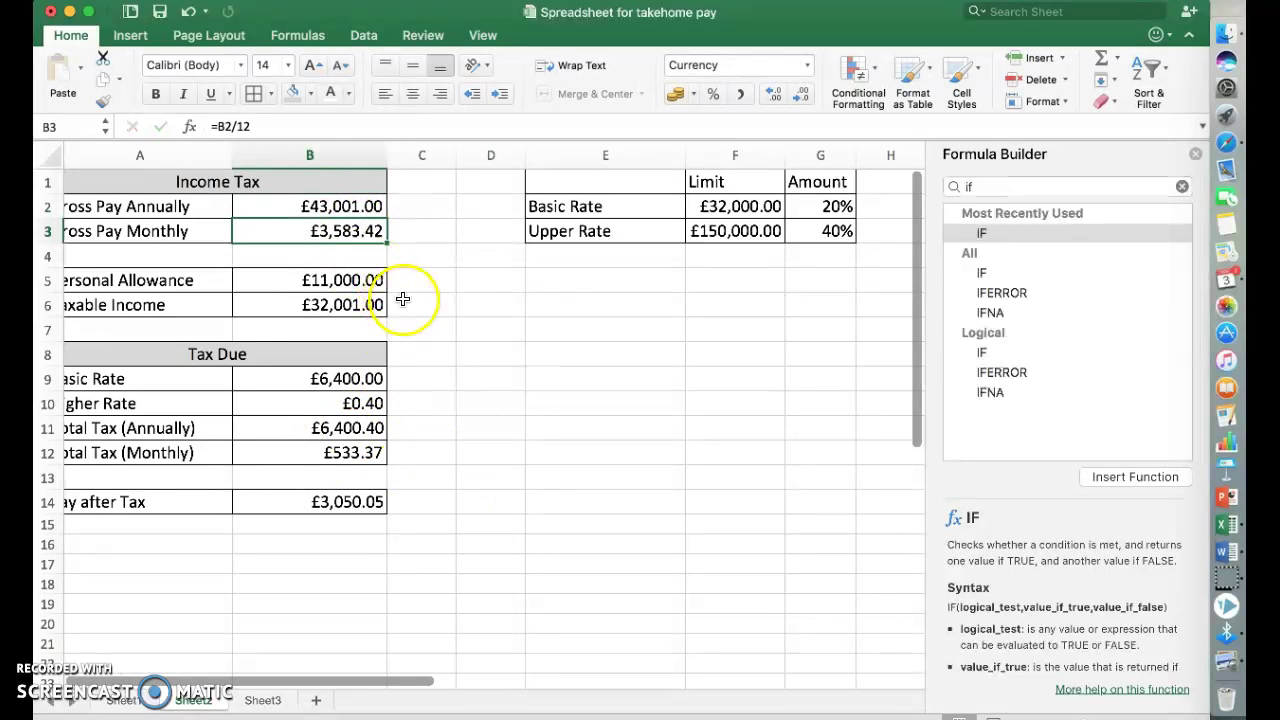
pyautogui.click(370, 406)
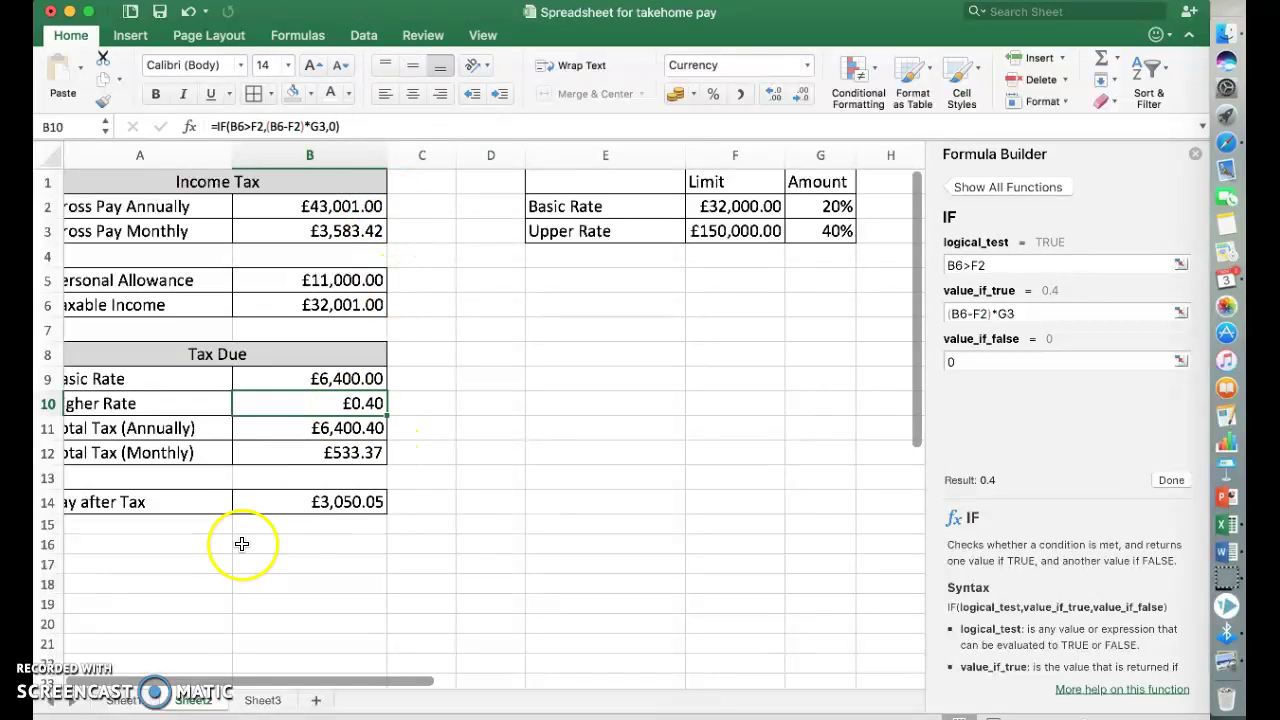
pyautogui.press('Left')
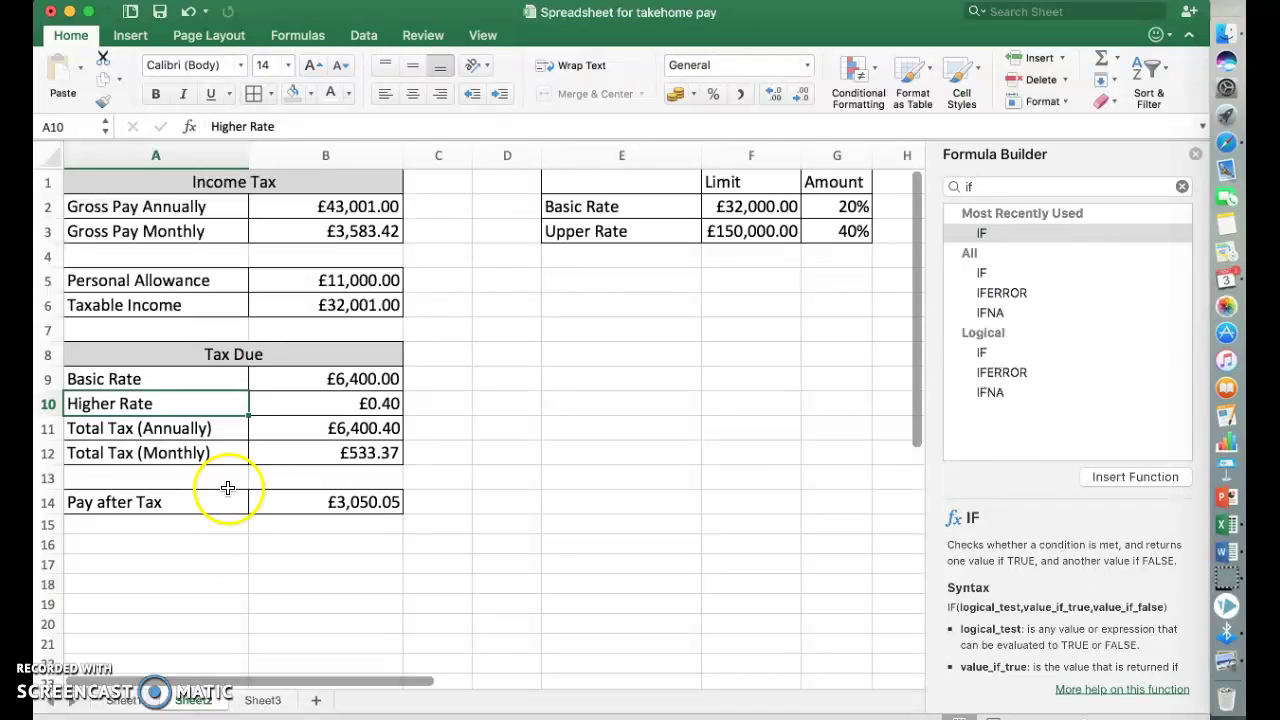
pyautogui.click(329, 406)
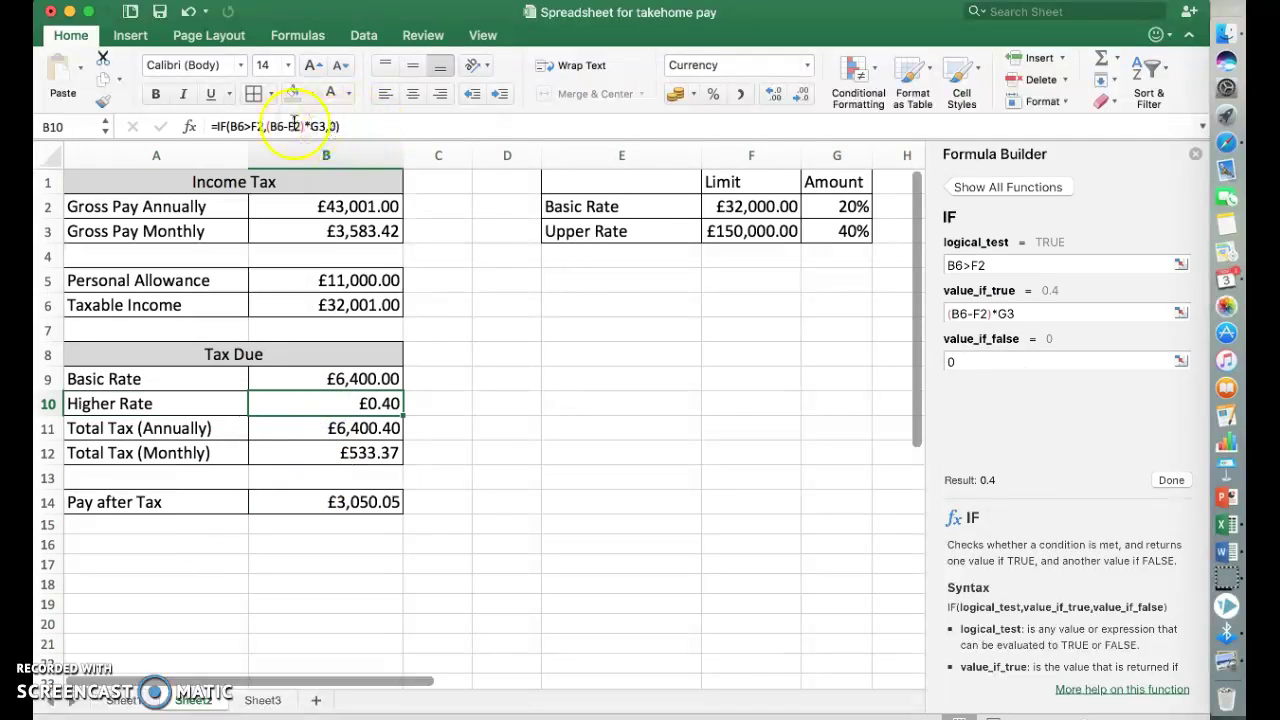